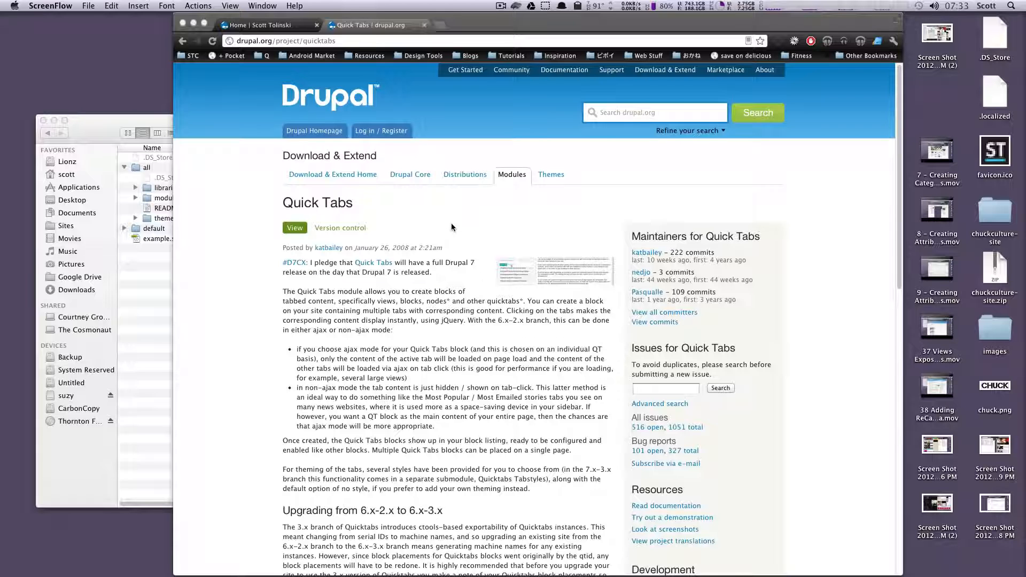
Download the tar.gz archive of the recommended Quick Tabs release 7.x-3.4 from its project page
scroll(451, 225, "down", 5)
scroll(451, 228, "up", 5)
scroll(450, 229, "down", 6)
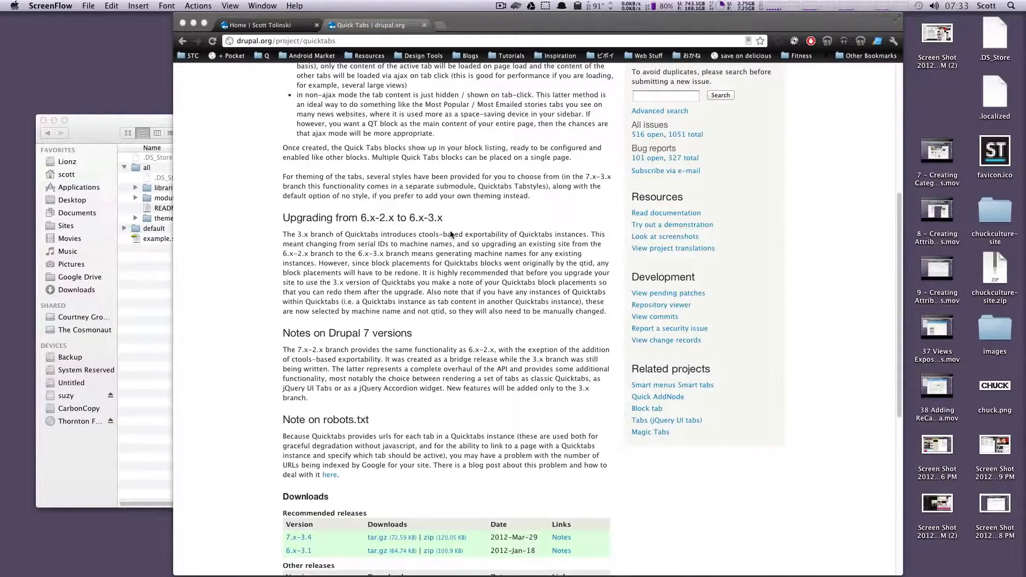
scroll(450, 234, "up", 6)
left_click(391, 196)
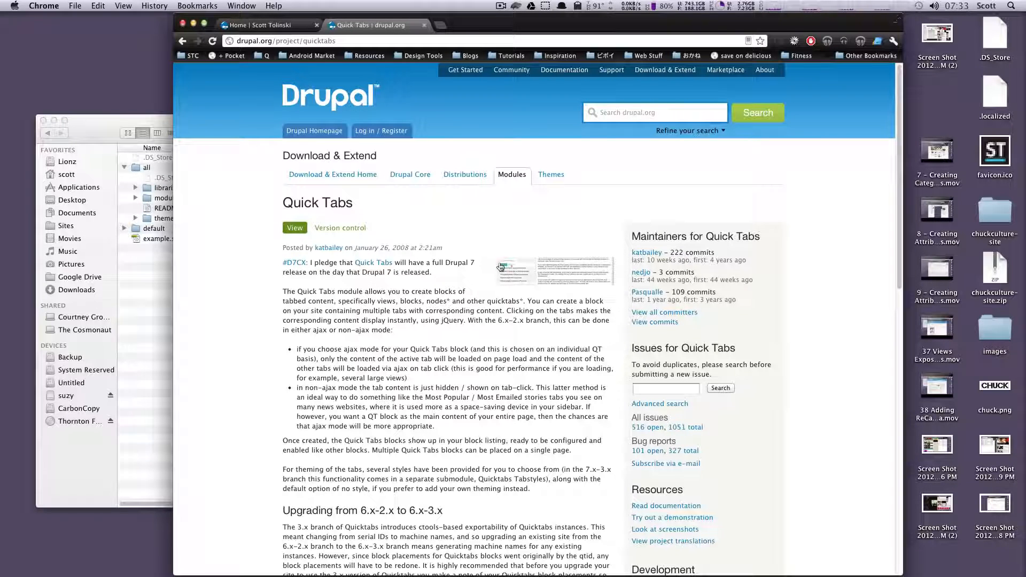
scroll(491, 257, "down", 3)
scroll(490, 258, "down", 12)
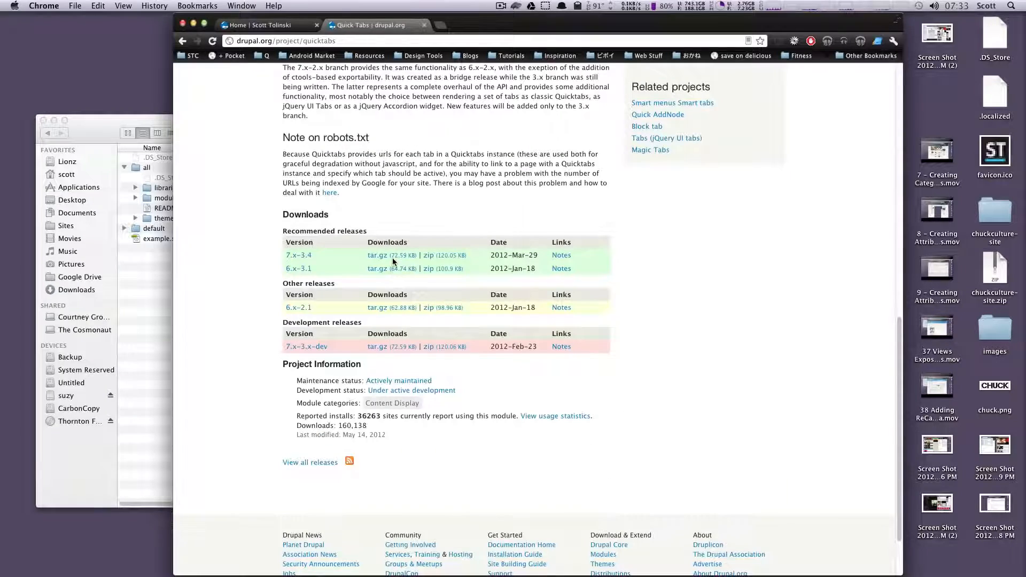
left_click(392, 256)
Place the downloaded quicktabs module in the site's sites/all/modules folder and return to the browser
left_click(149, 304)
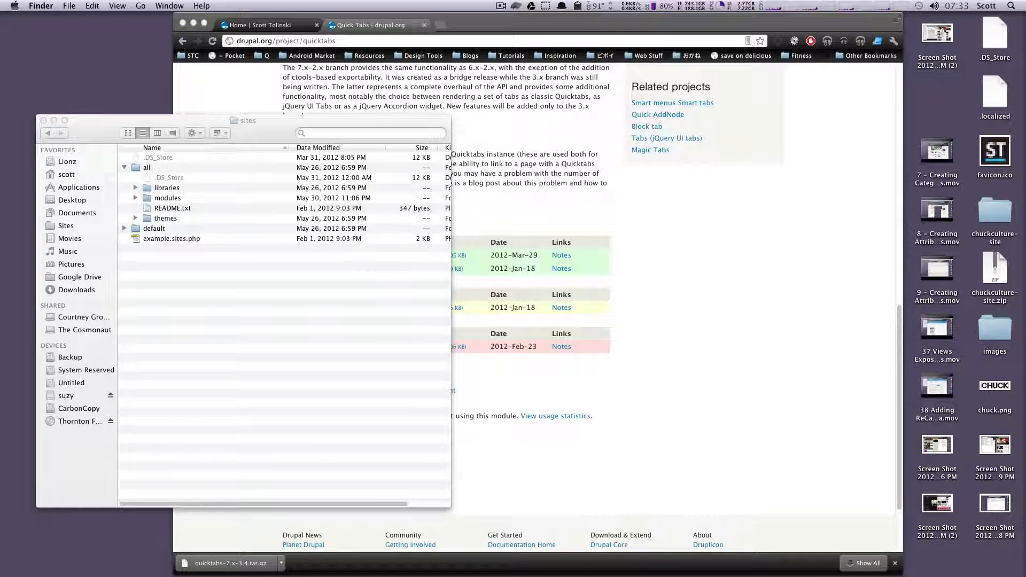
left_click_drag(822, 344, 177, 199)
left_click(814, 242)
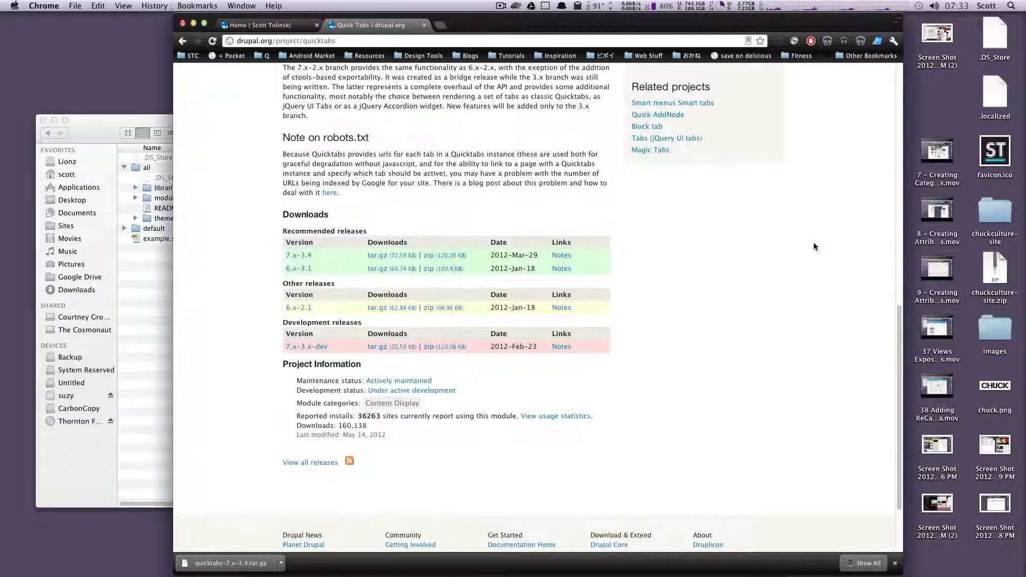
Open the Modules administration page of the local Drupal site
left_click(231, 28)
left_click(399, 74)
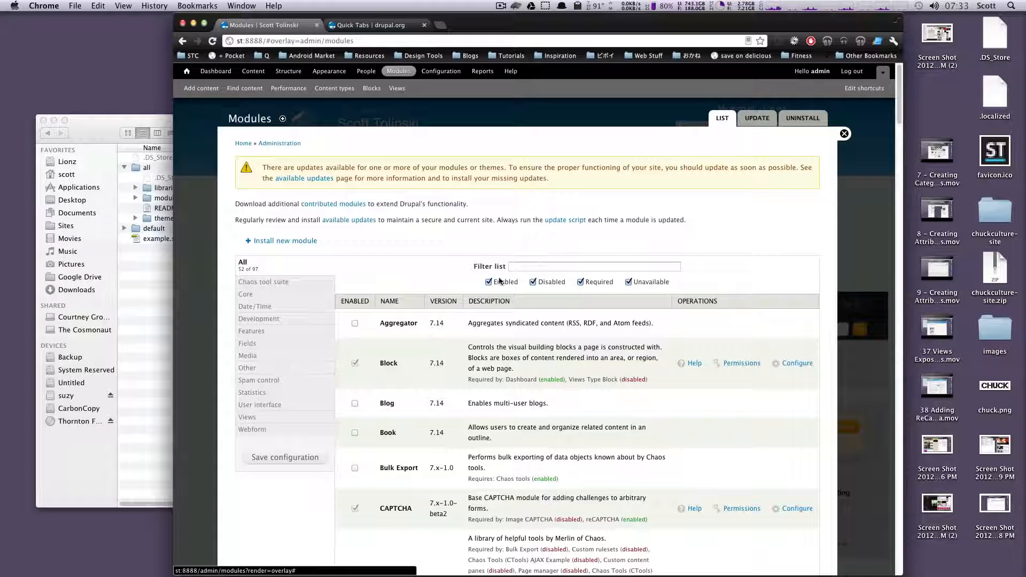
Try filtering the modules list by "module", and clear the filter text again
left_click(518, 267)
type("modu")
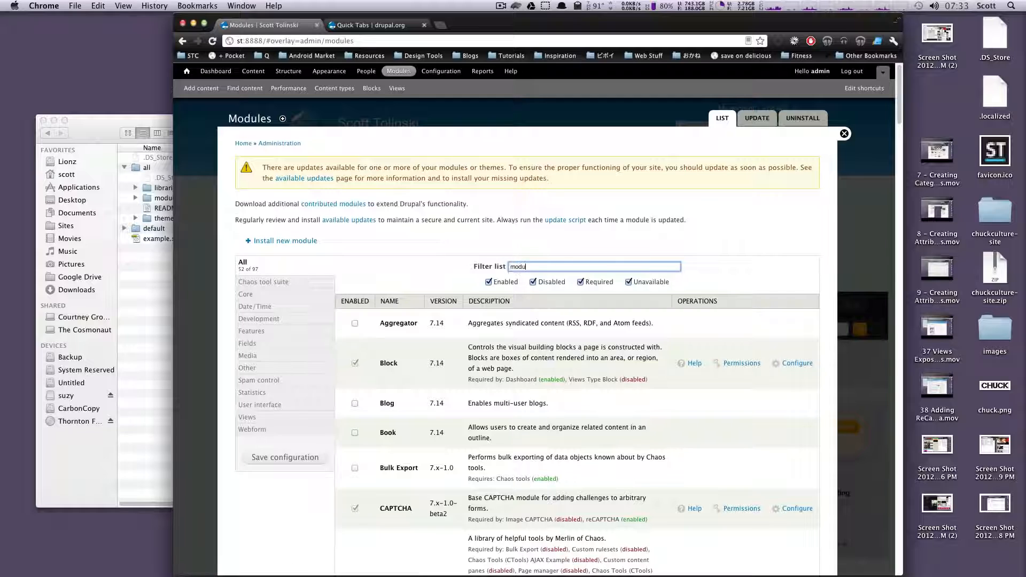
type("le")
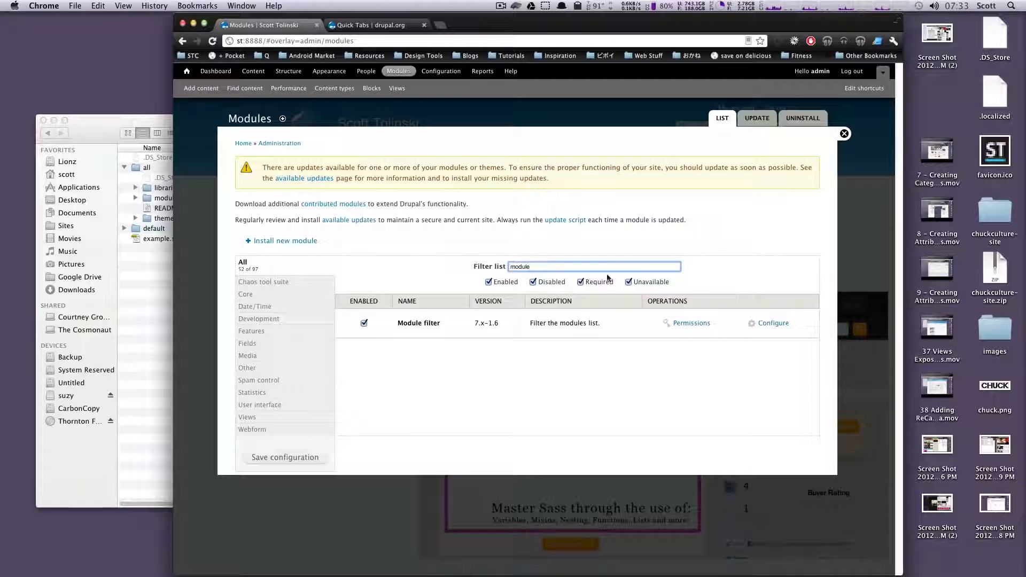
left_click_drag(532, 266, 445, 265)
key("BackSpace")
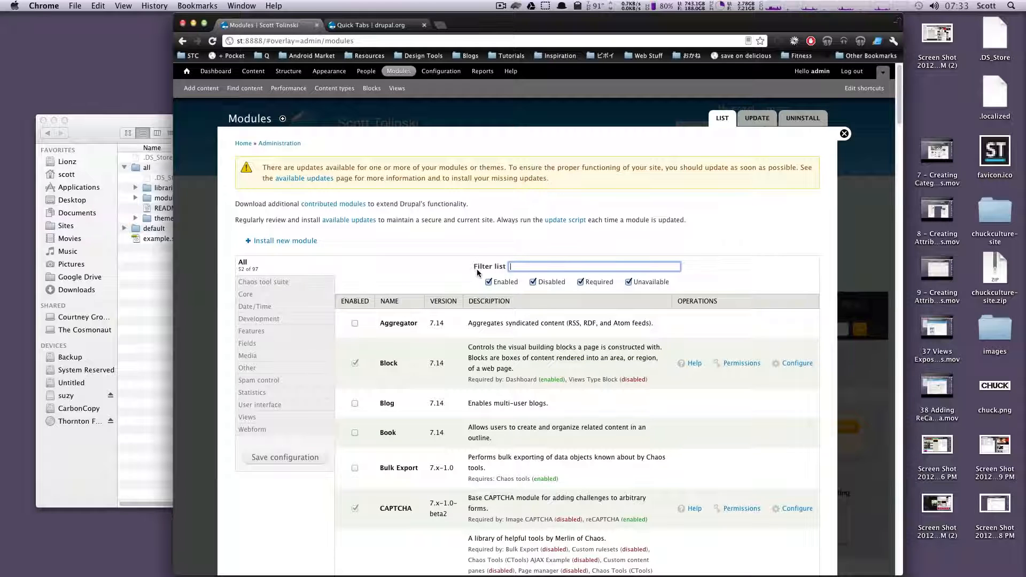
scroll(477, 273, "down", 3)
scroll(494, 272, "up", 3)
Filter the modules list by "quick", enable both Quicktabs and Quicktabs Styles, and save the configuration
left_click(515, 269)
left_click(525, 255)
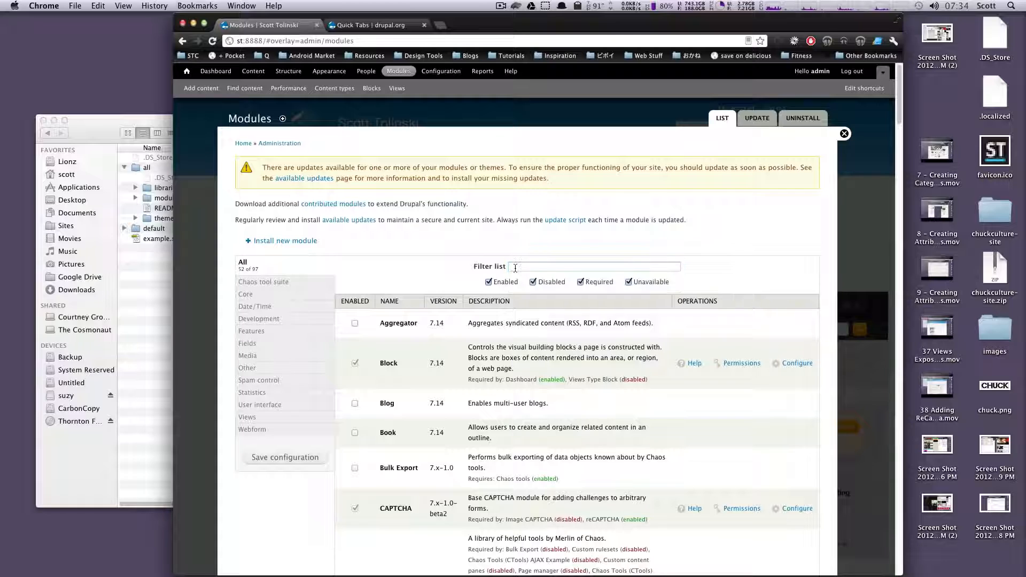
left_click(515, 269)
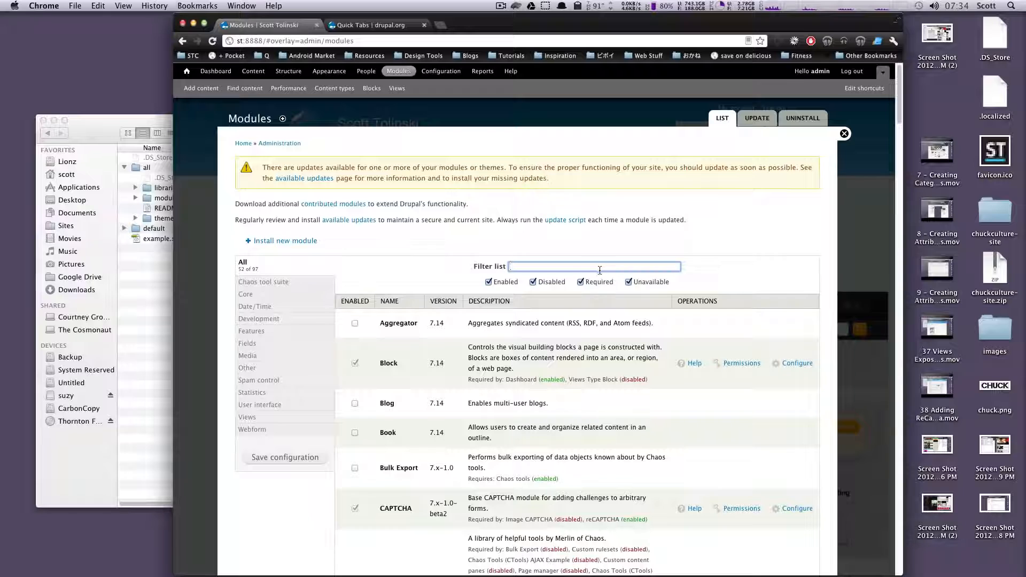
left_click(572, 267)
left_click(570, 256)
left_click(565, 270)
type("quick")
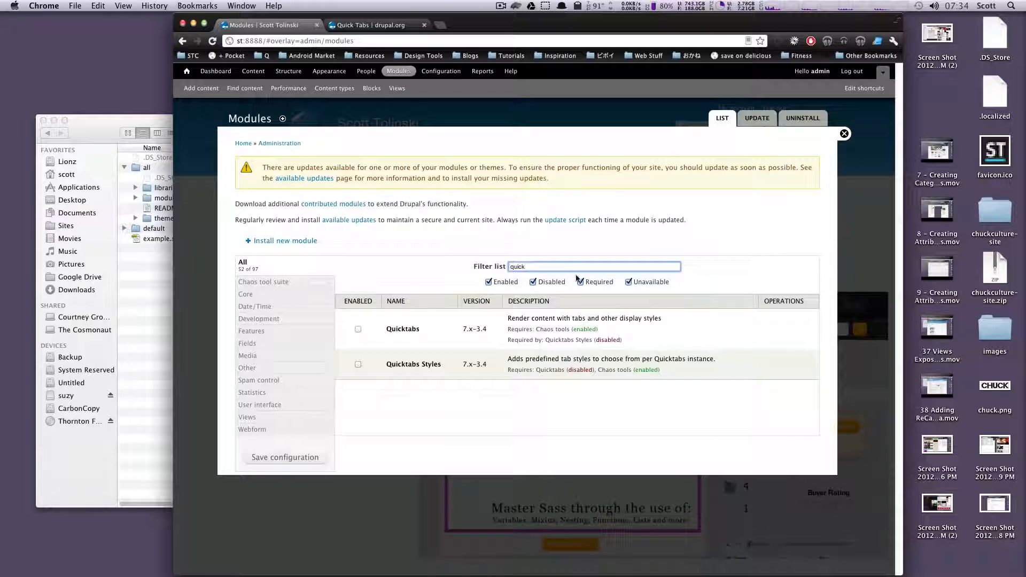
left_click(358, 329)
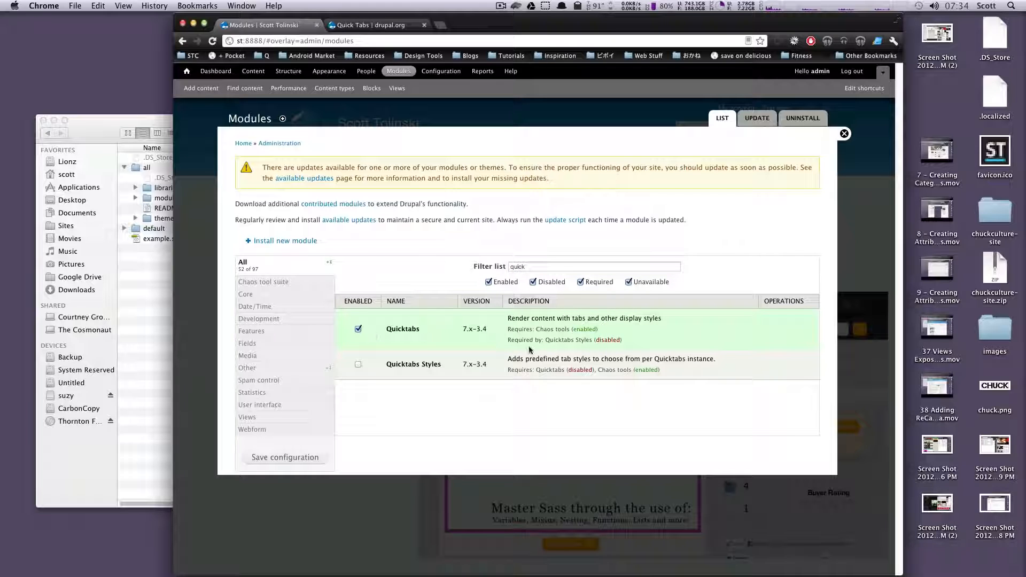
left_click(358, 365)
left_click(300, 459)
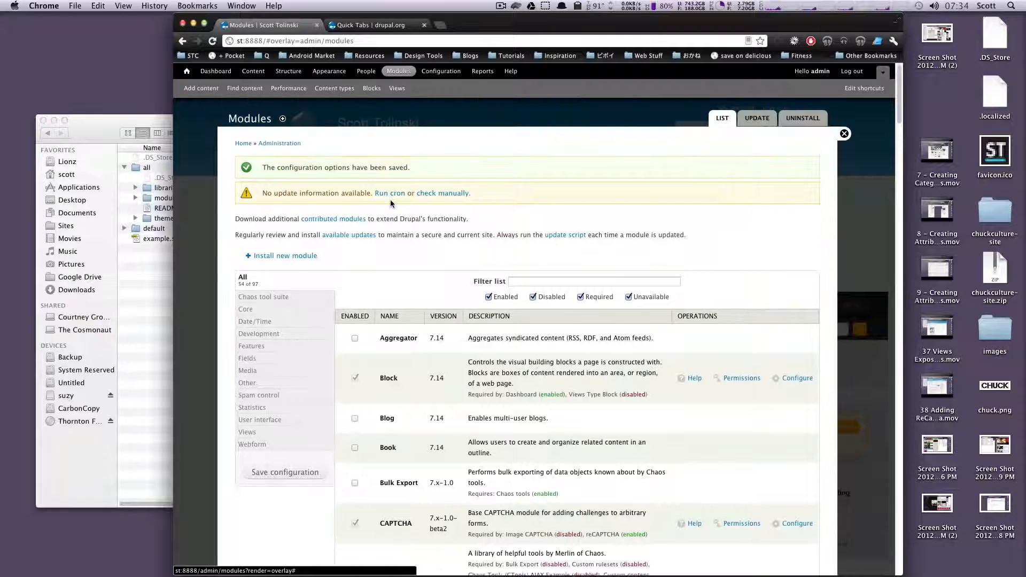
Add a new Quicktabs instance in the site structure and title it "My Tabs"
left_click(294, 74)
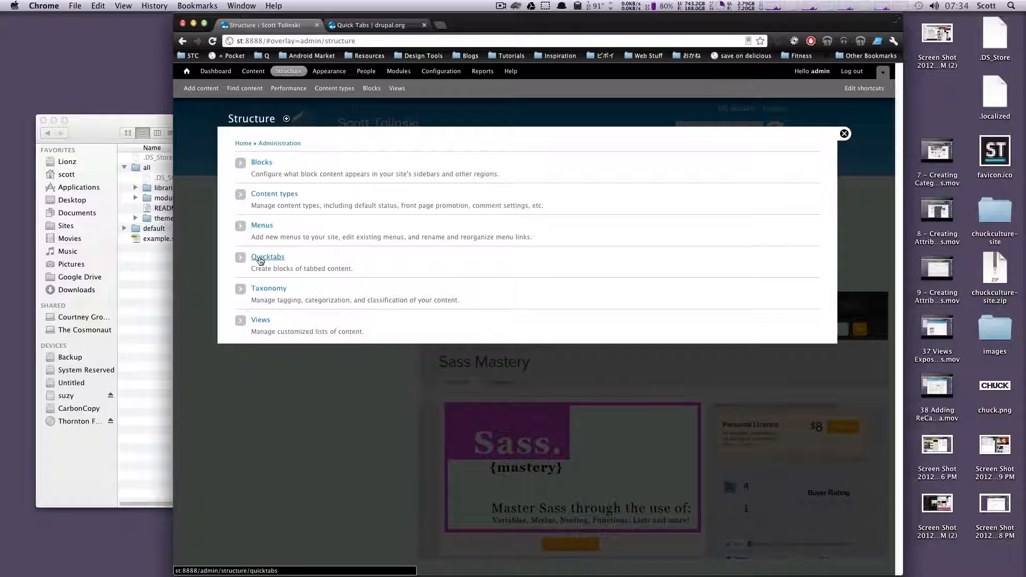
left_click(260, 257)
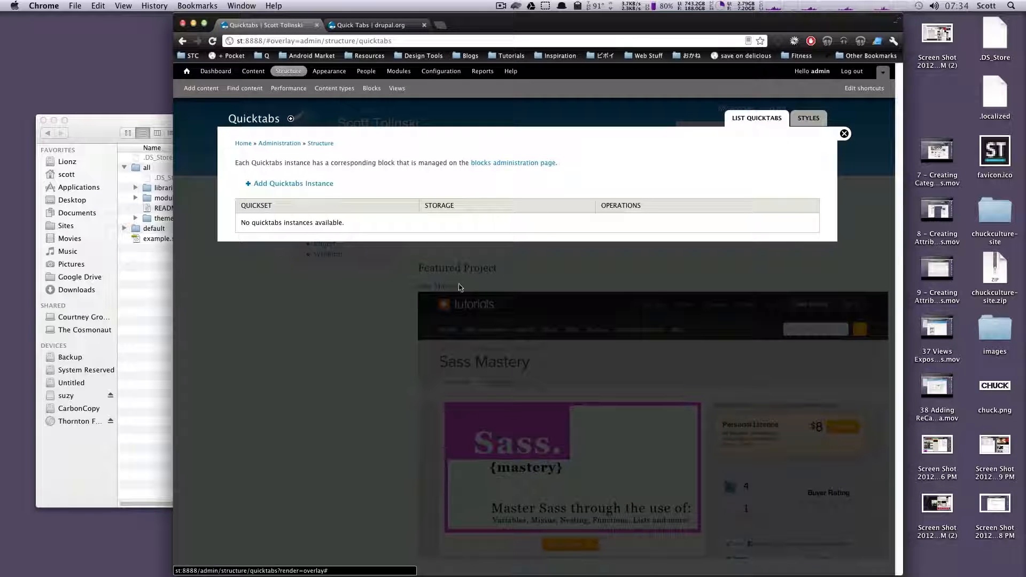
left_click(286, 186)
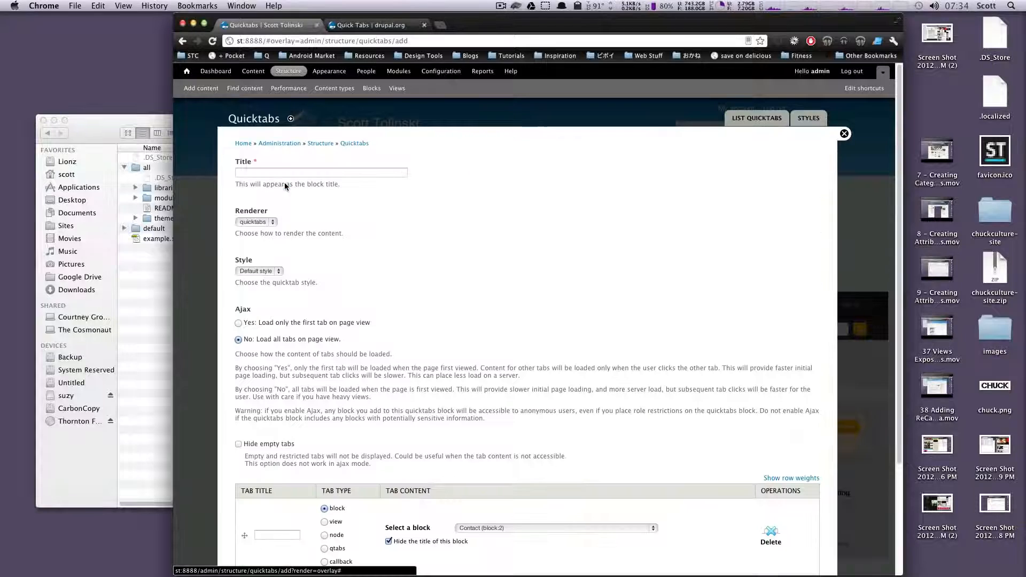
left_click(281, 171)
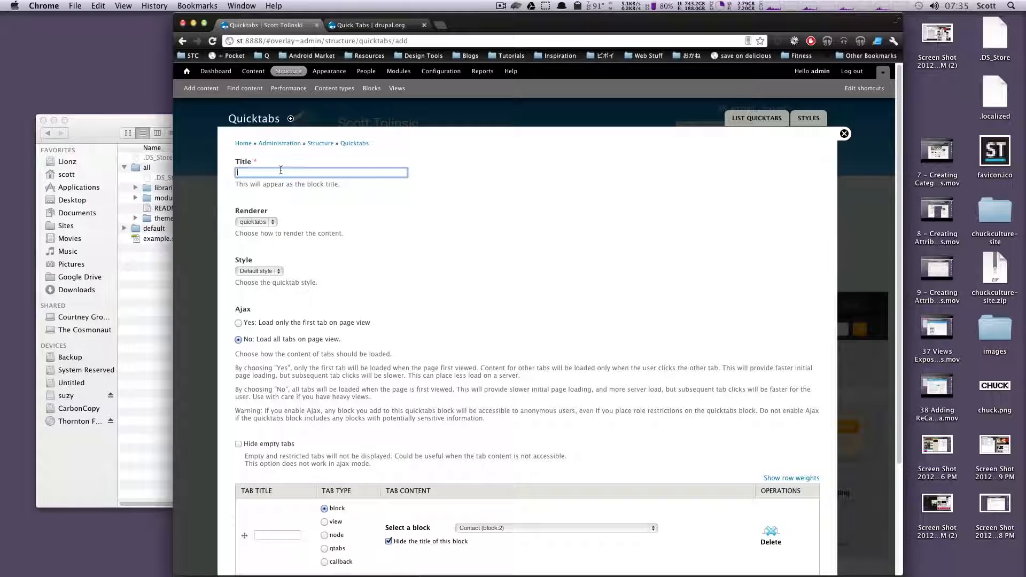
type("My Tab")
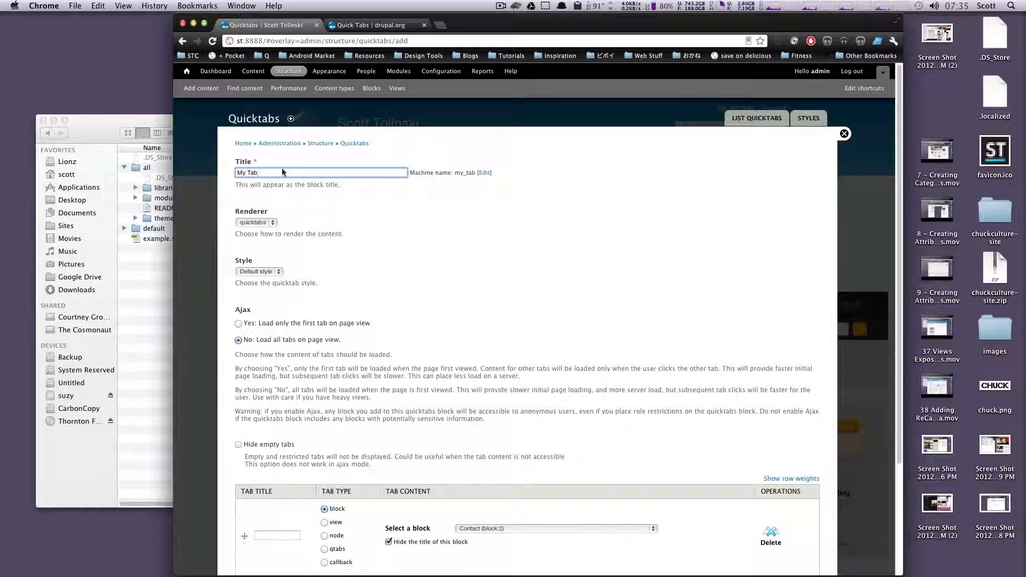
type("s")
key("Tab")
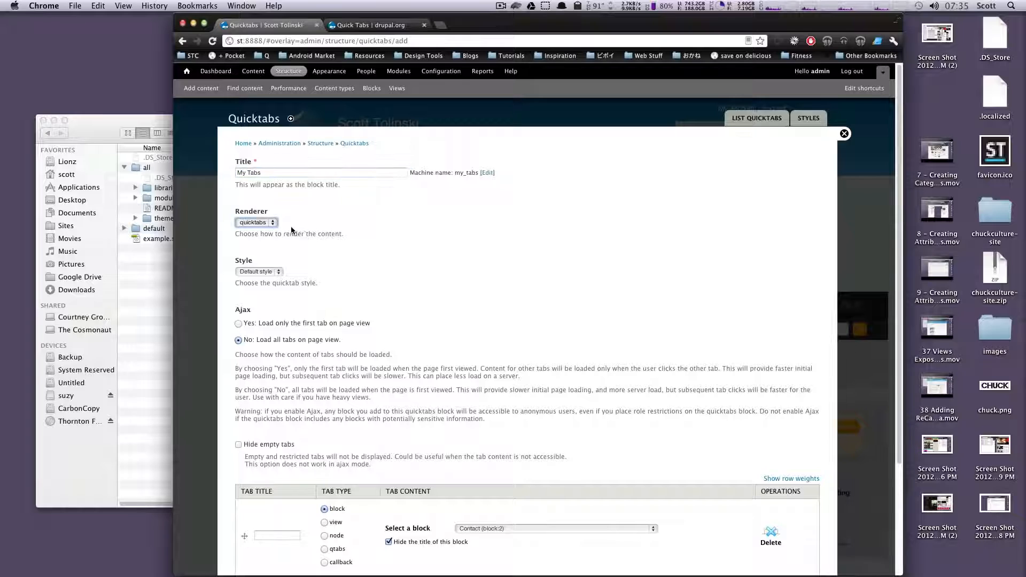
Keep quicktabs as the renderer and set the instance's style to Garland
left_click(267, 224)
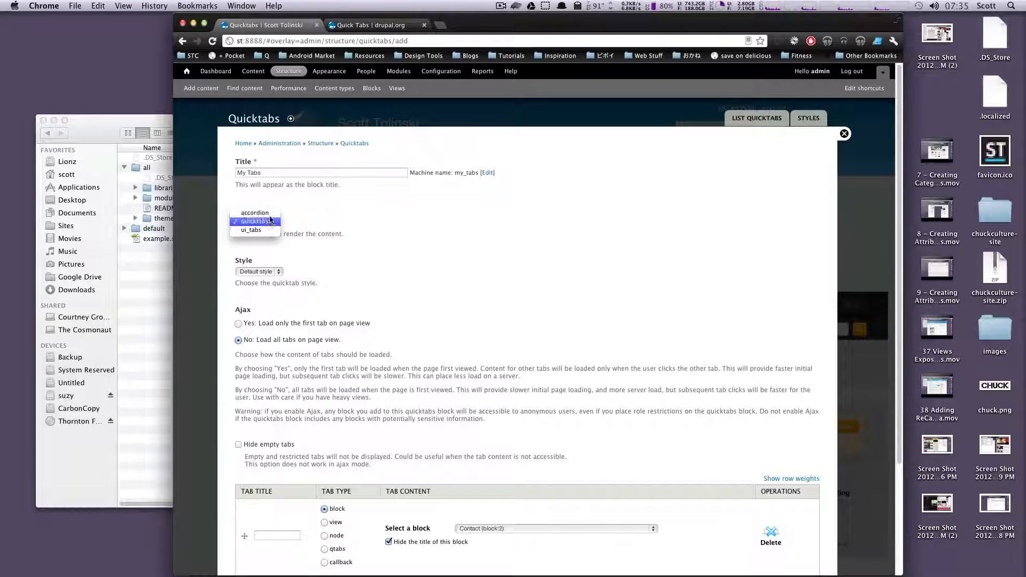
left_click(271, 226)
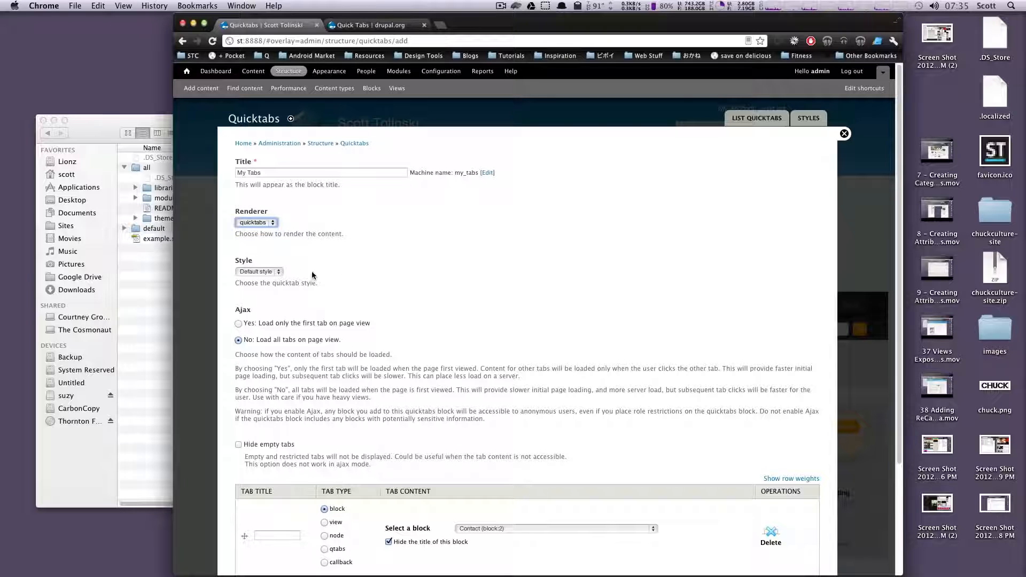
scroll(299, 217, "down", 3)
left_click(268, 185)
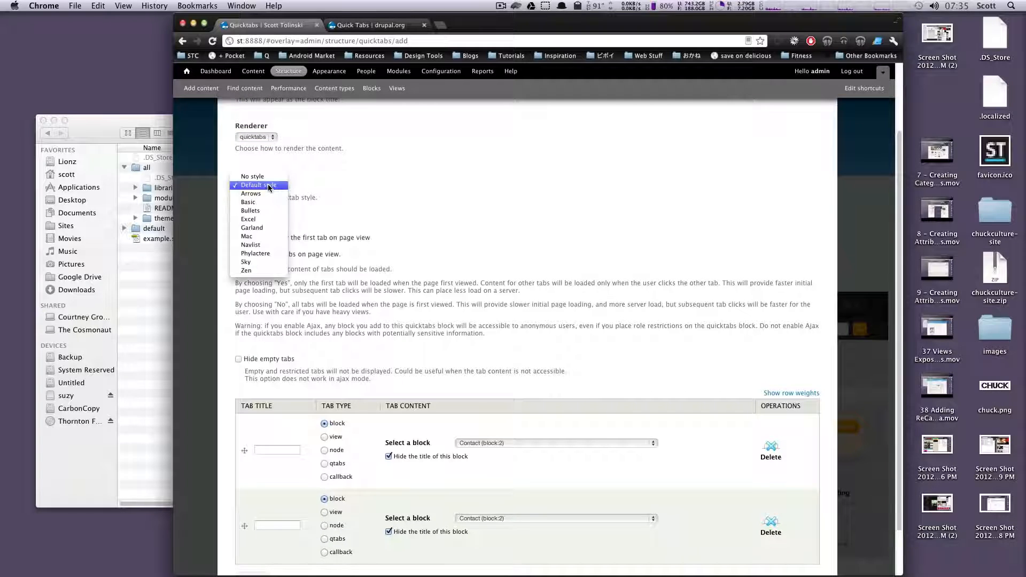
left_click(264, 227)
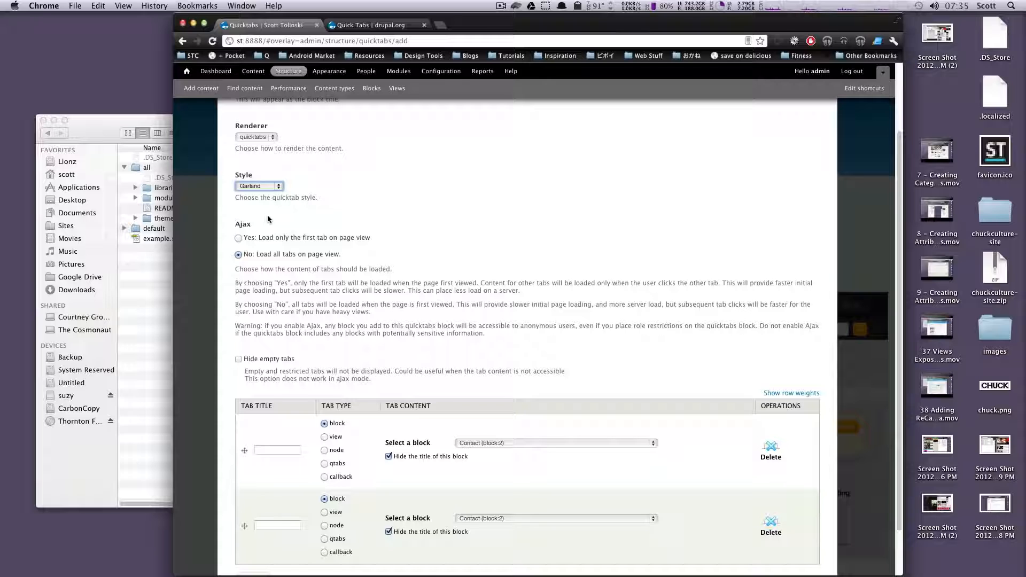
Set the instance's Ajax option to "Yes: Load only the first tab on page view"
scroll(318, 196, "down", 2)
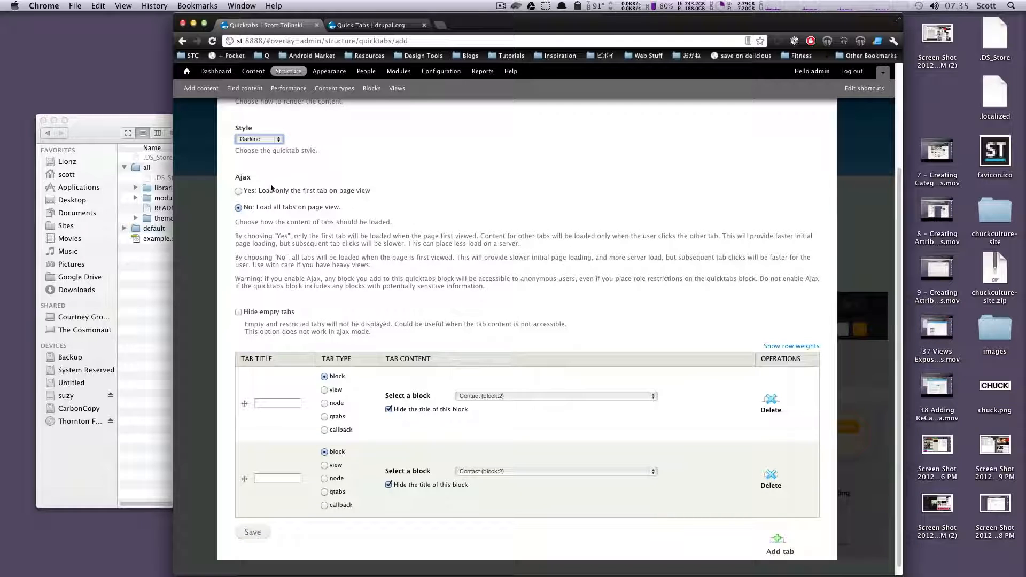
scroll(345, 211, "up", 5)
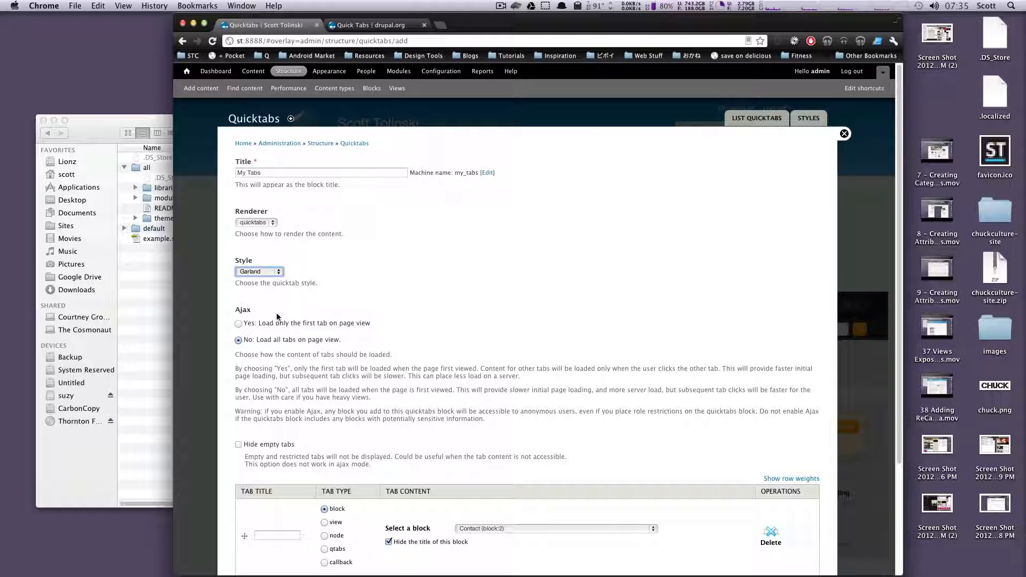
left_click(238, 324)
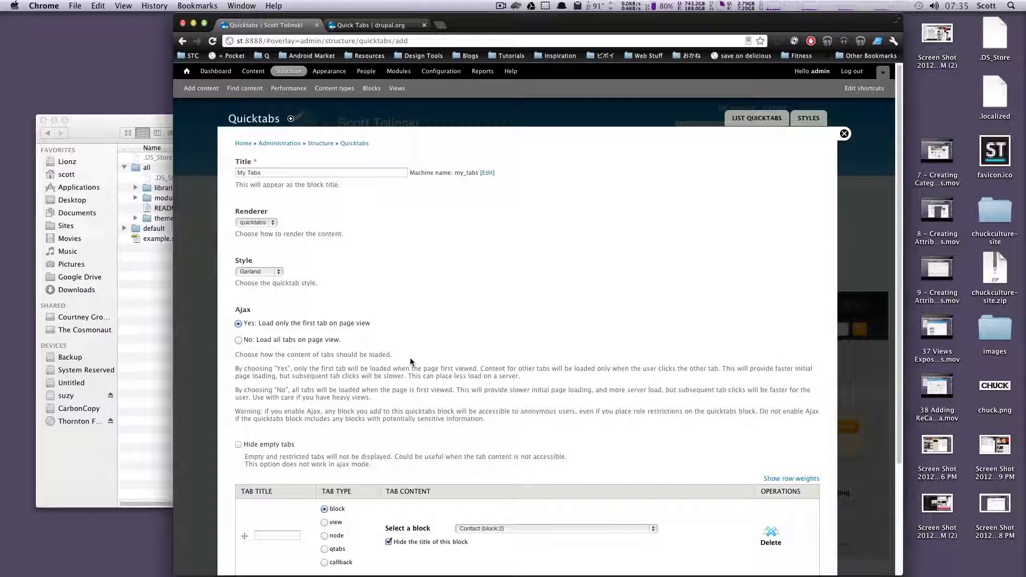
Try the view, node, qtabs and callback types for the first tab and return it to block
scroll(409, 359, "down", 5)
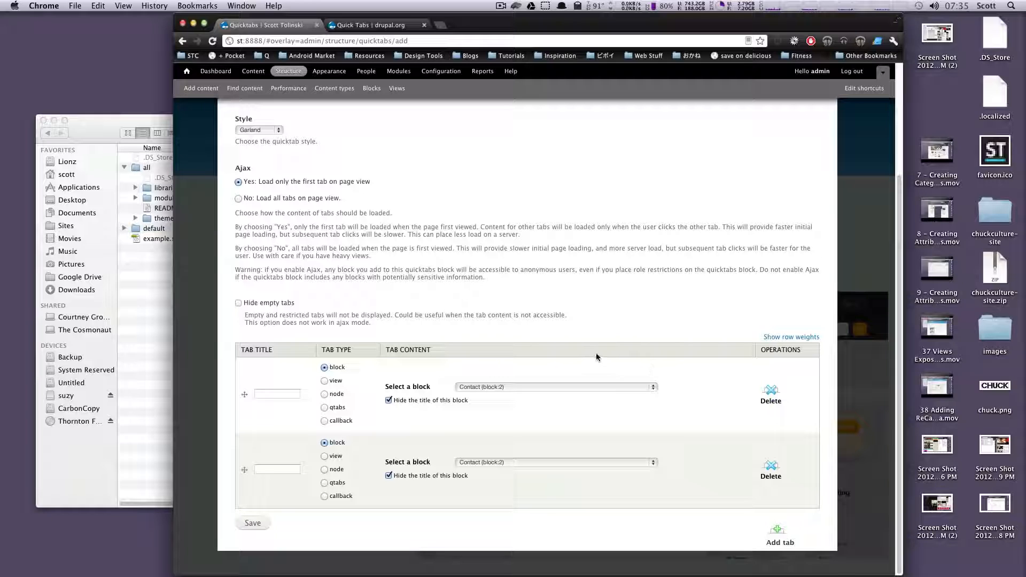
left_click(335, 381)
left_click(333, 395)
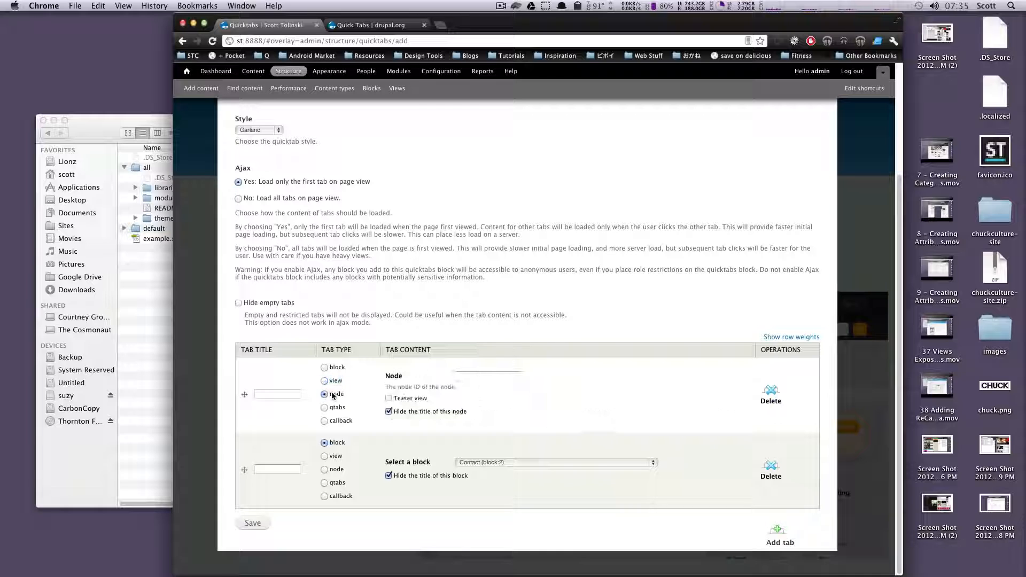
left_click(336, 408)
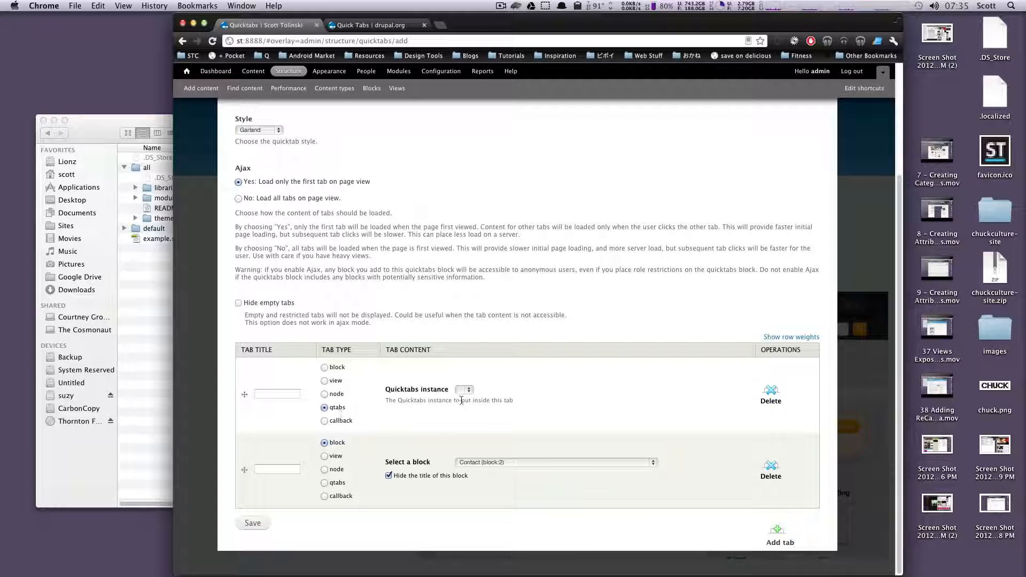
left_click(463, 391)
left_click(337, 422)
left_click(324, 368)
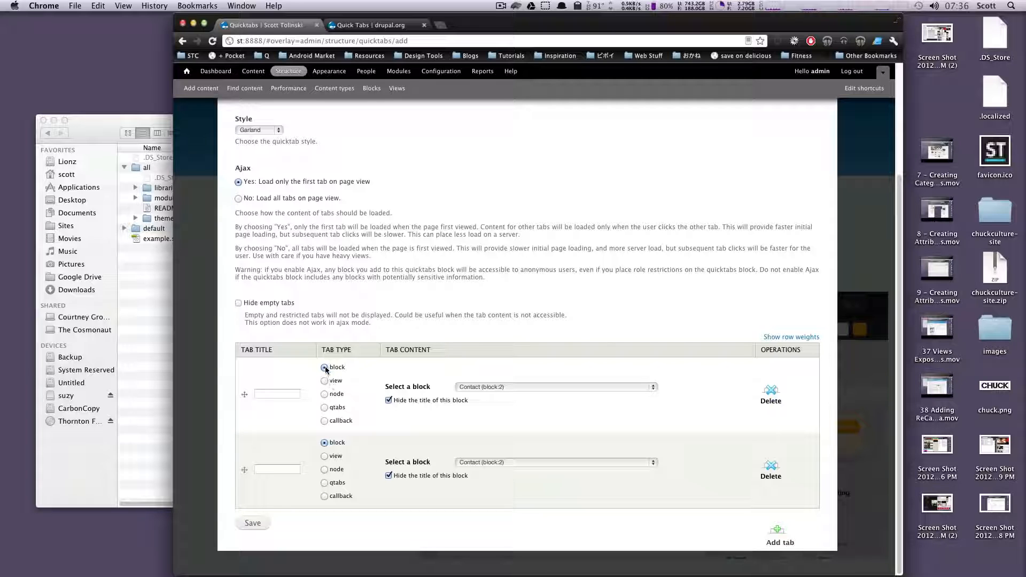
Choose Latest Projects (views:featured_projects-block_1) as the block for the first tab's content
left_click(521, 386)
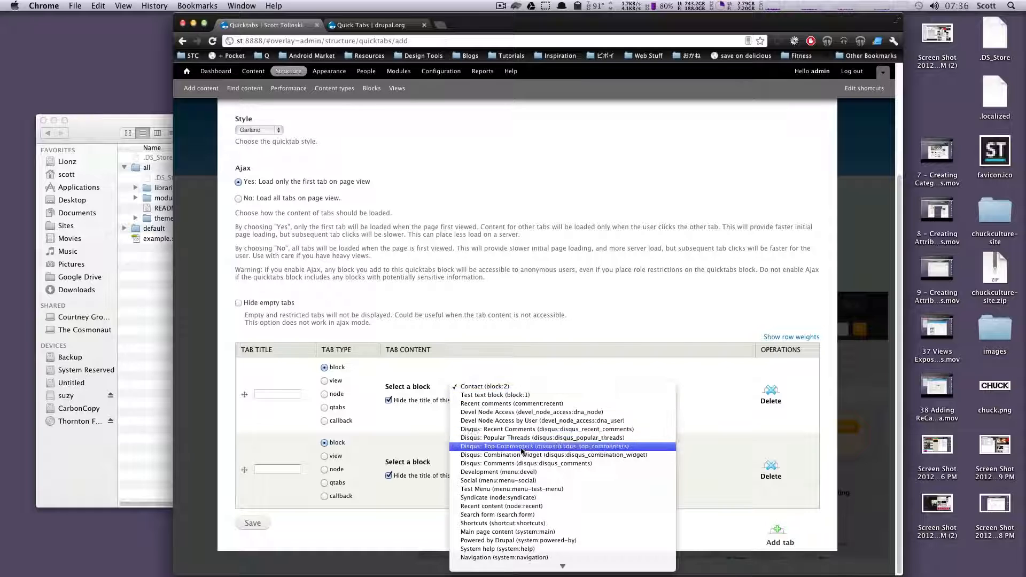
scroll(533, 502, "down", 3)
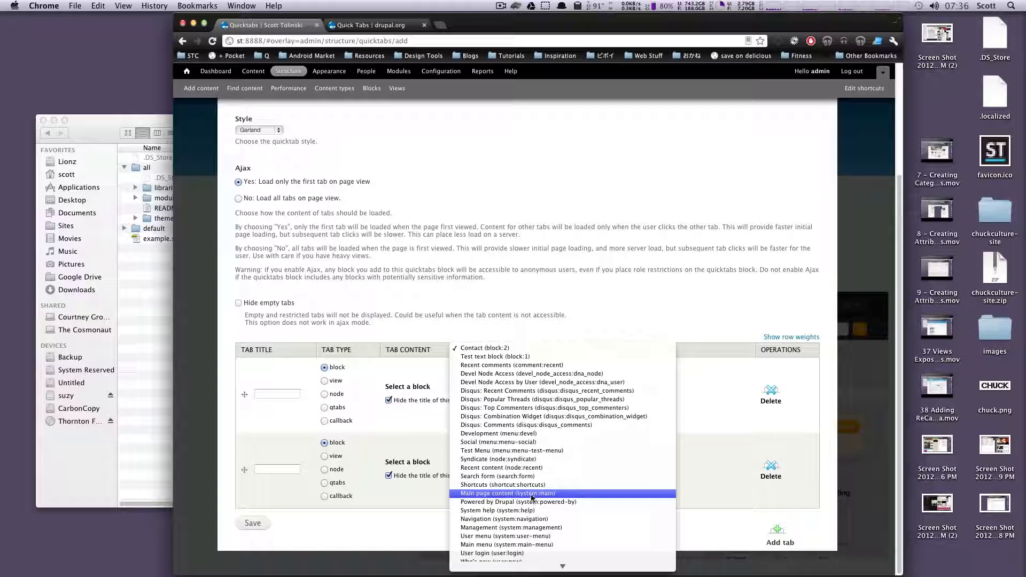
scroll(527, 489, "down", 4)
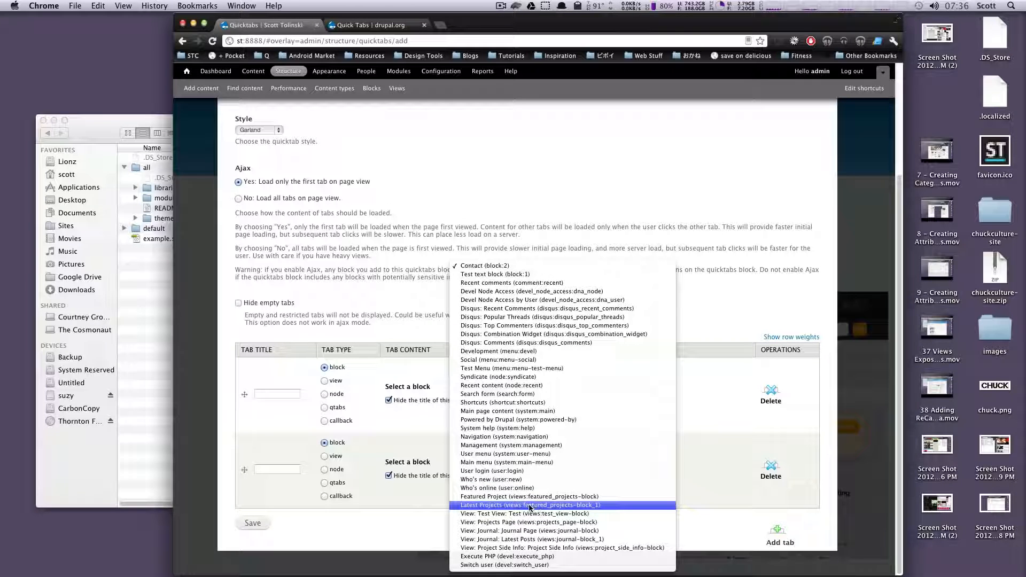
left_click(531, 505)
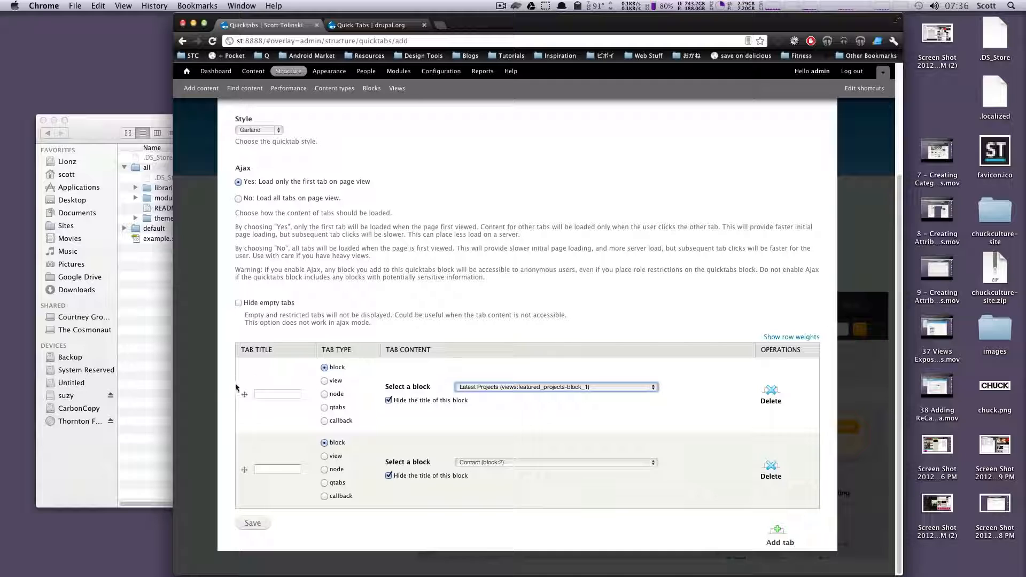
Title the first tab Latest
left_click(283, 396)
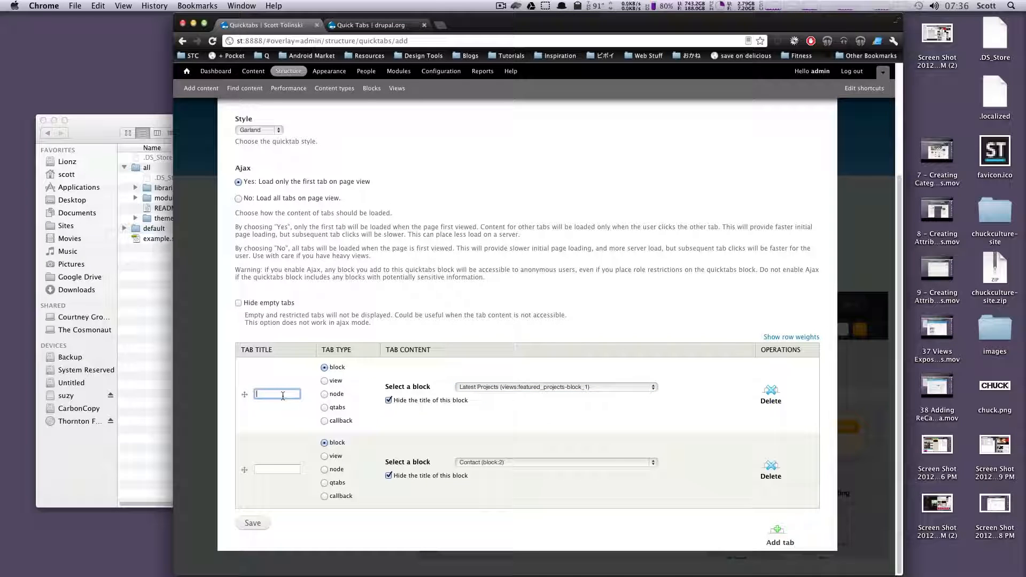
type("Latest")
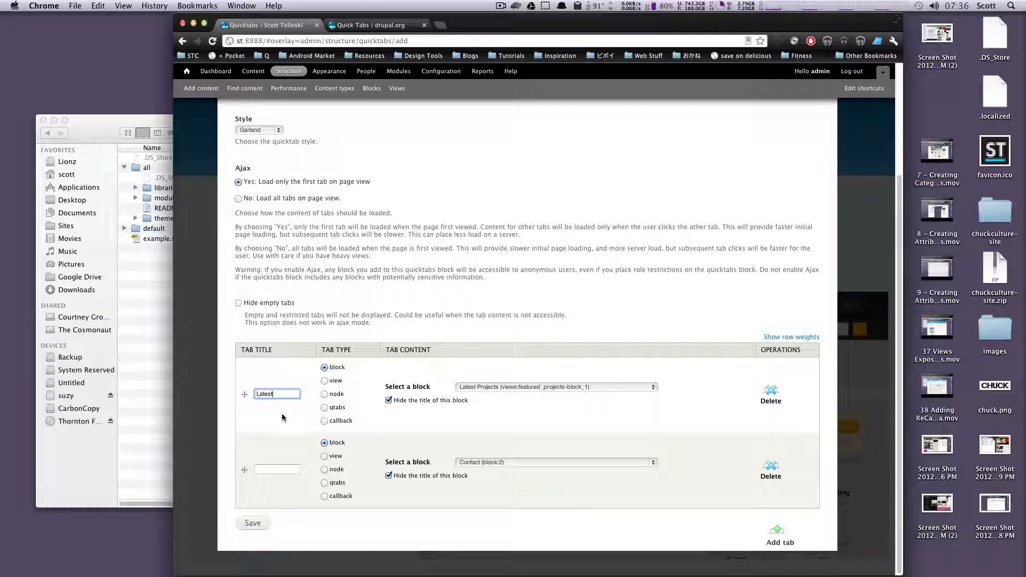
Set the second tab to the view type with featured_projects and display "block: Featured Projects", and title it Featured
left_click(276, 468)
left_click(324, 455)
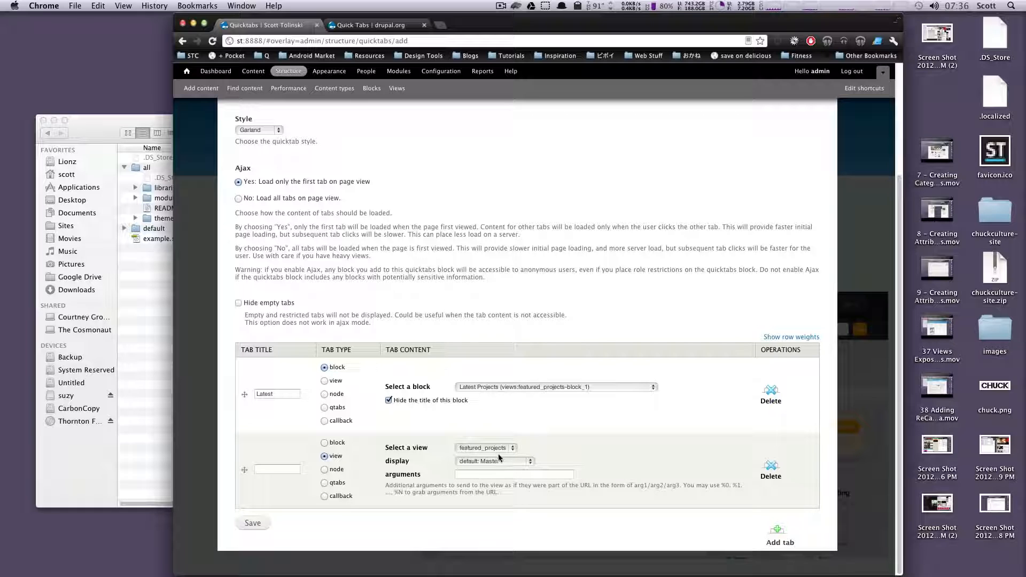
left_click(512, 451)
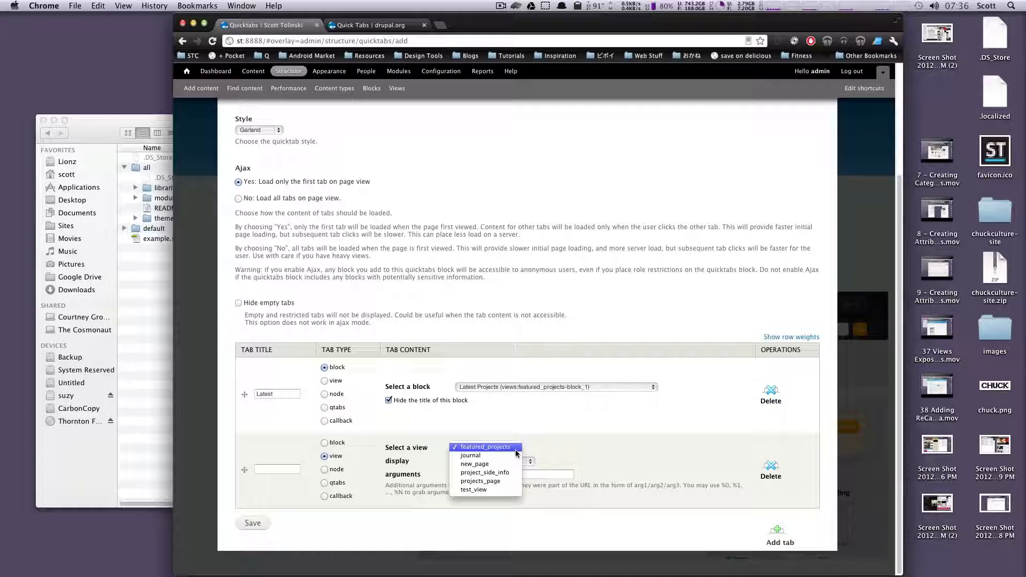
left_click(510, 448)
left_click(517, 461)
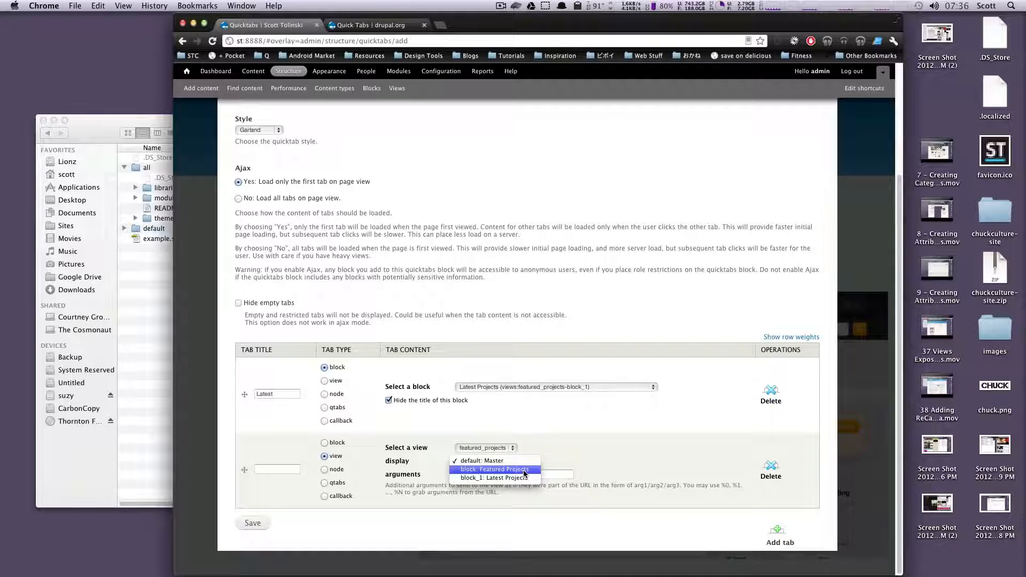
left_click(524, 470)
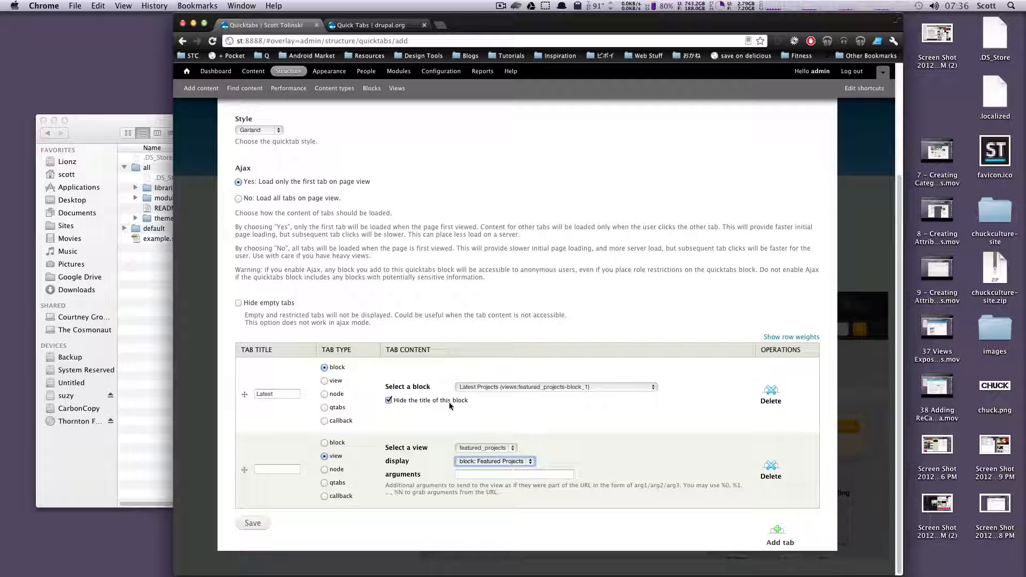
left_click(265, 468)
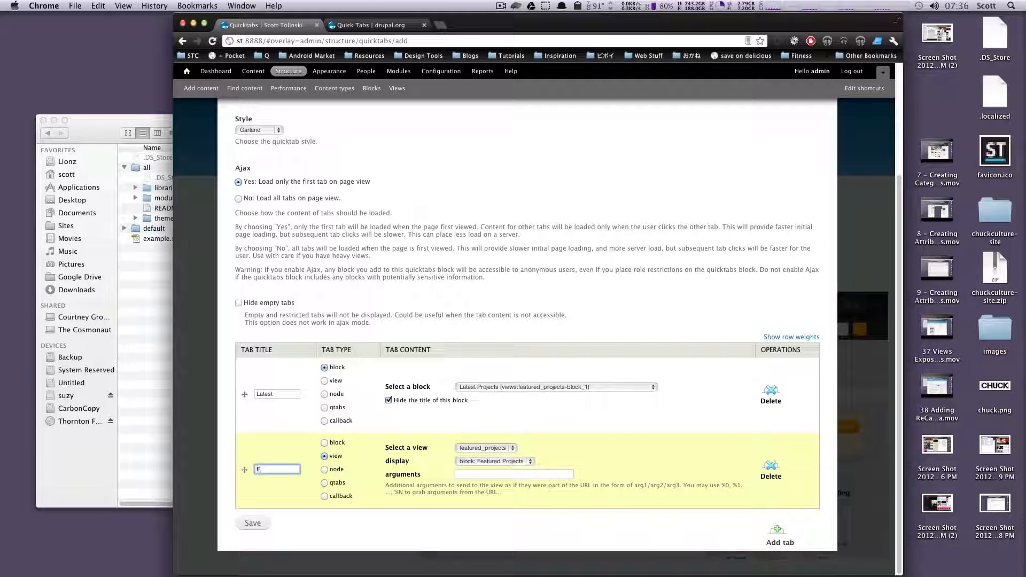
type("Featured")
Examine the second tab's arguments option and its help text on %0 and %1 against the parts of the page URL
left_click_drag(425, 475, 385, 475)
left_click(483, 477)
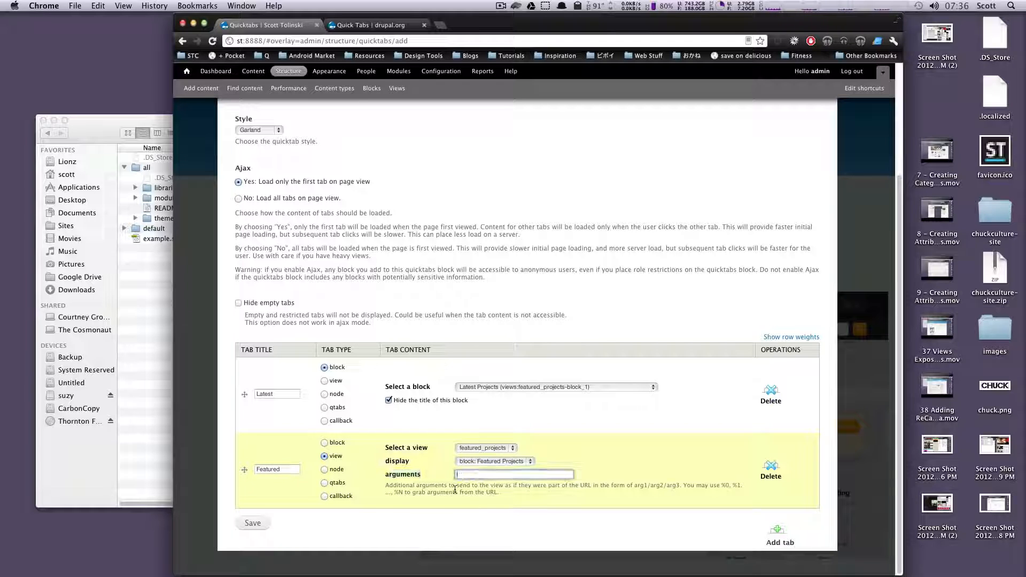
left_click_drag(458, 493, 426, 492)
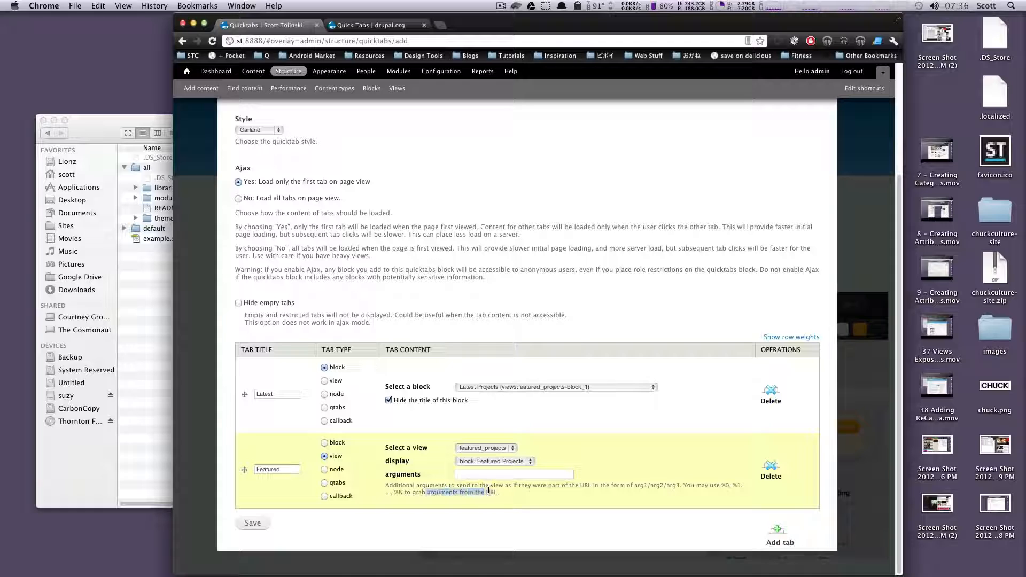
mouse_move(731, 486)
left_mouse_down()
mouse_move(722, 486)
mouse_move(733, 486)
left_mouse_up()
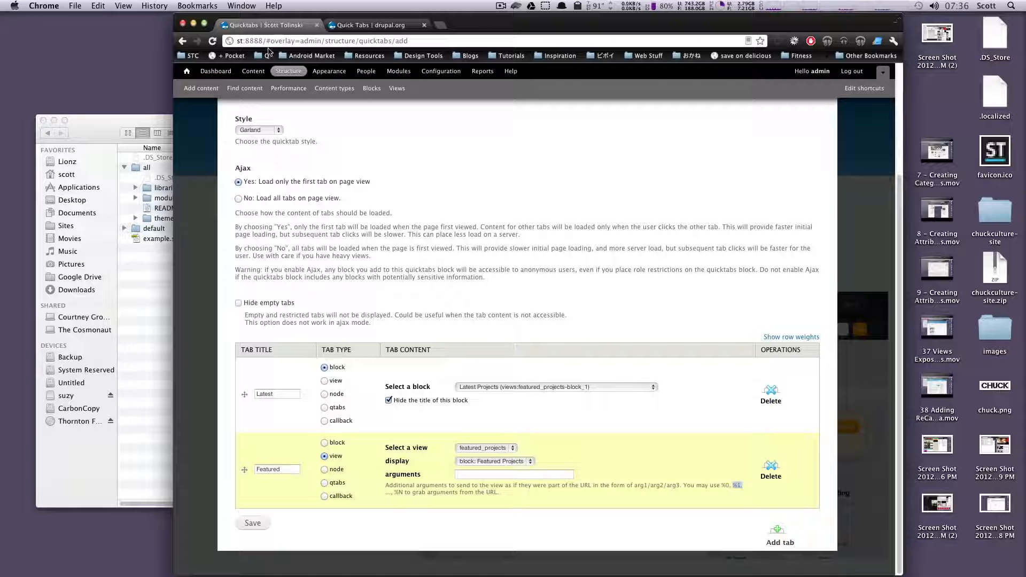
left_click(689, 479)
left_click_drag(269, 41, 392, 43)
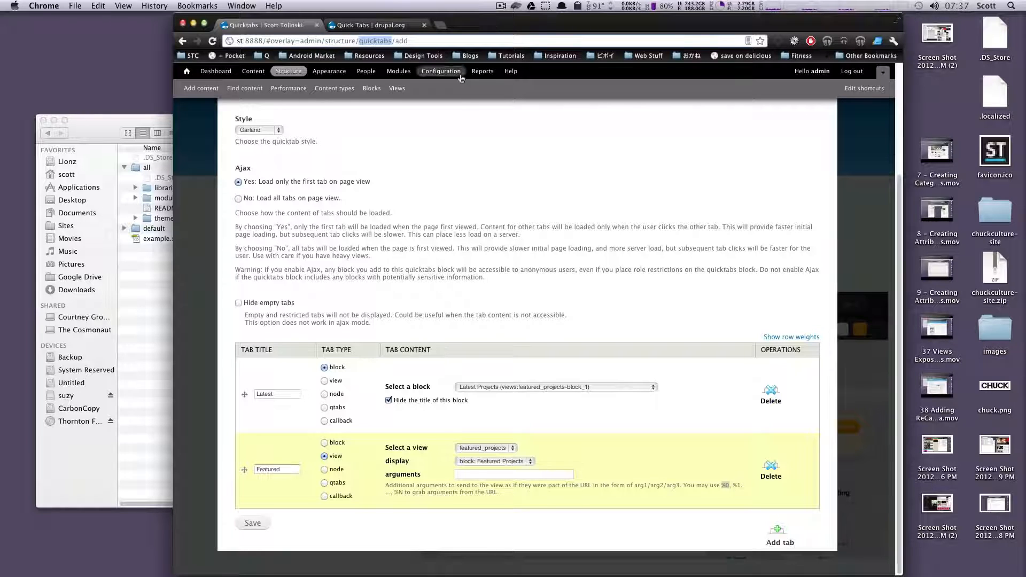
left_click(580, 442)
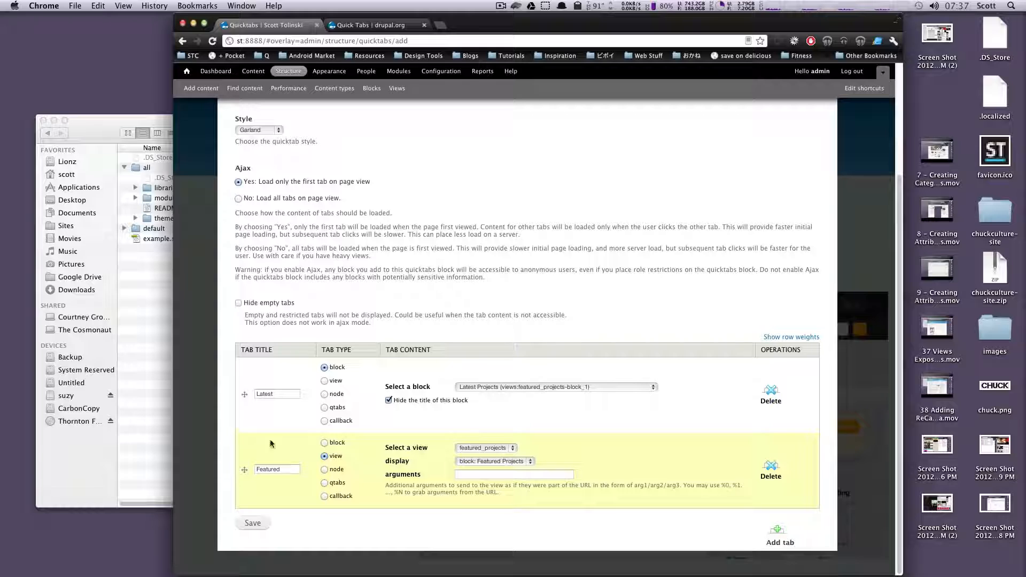
Save the new Quicktabs instance and check its entry in the Quicktabs list
left_click(254, 525)
left_click(253, 523)
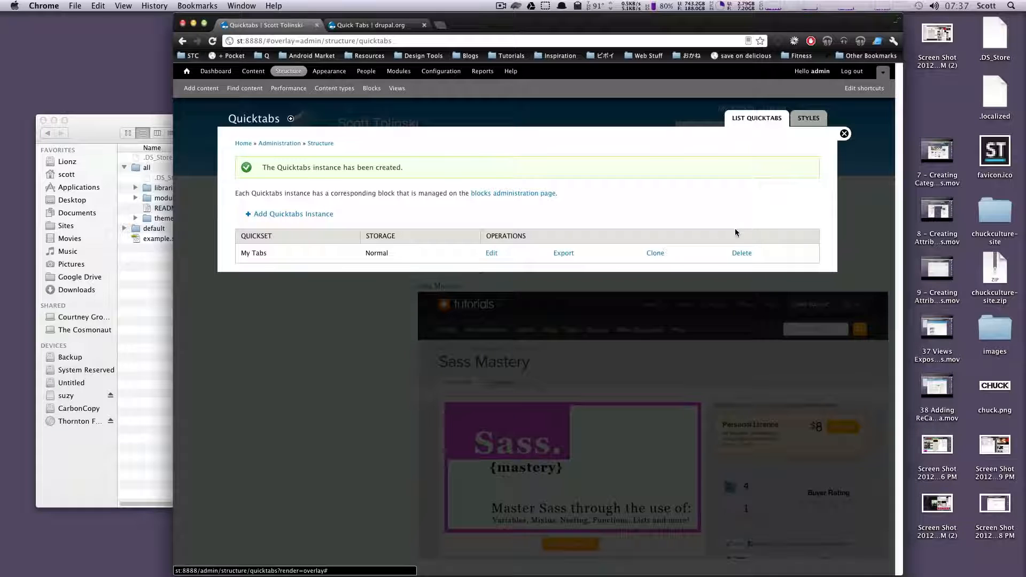
left_click_drag(324, 265, 237, 255)
left_click_drag(450, 261, 344, 257)
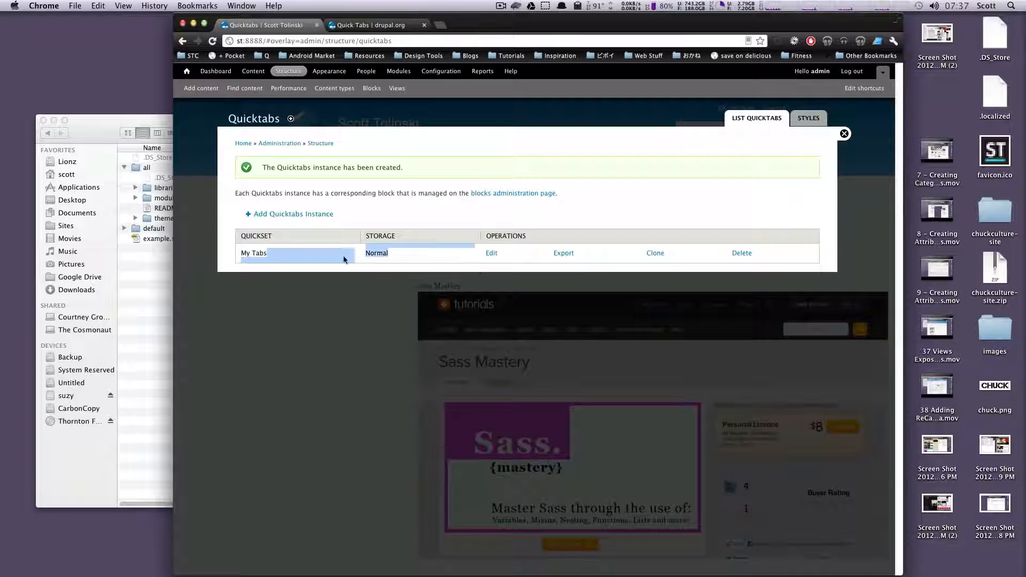
left_click(493, 267)
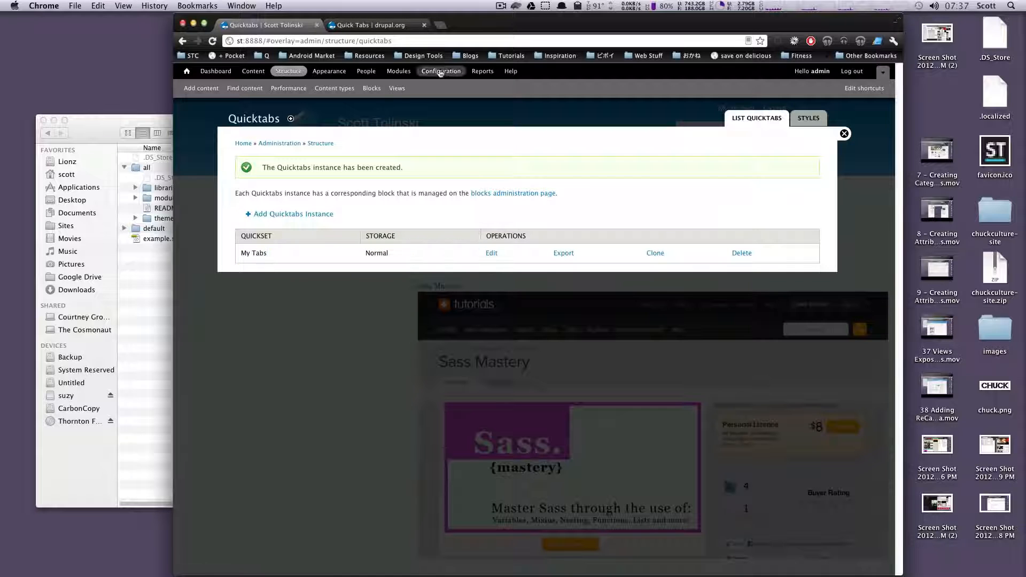
Assign the disabled My Tabs block to the Content region of the Bartik theme on the Blocks administration page
left_click(369, 88)
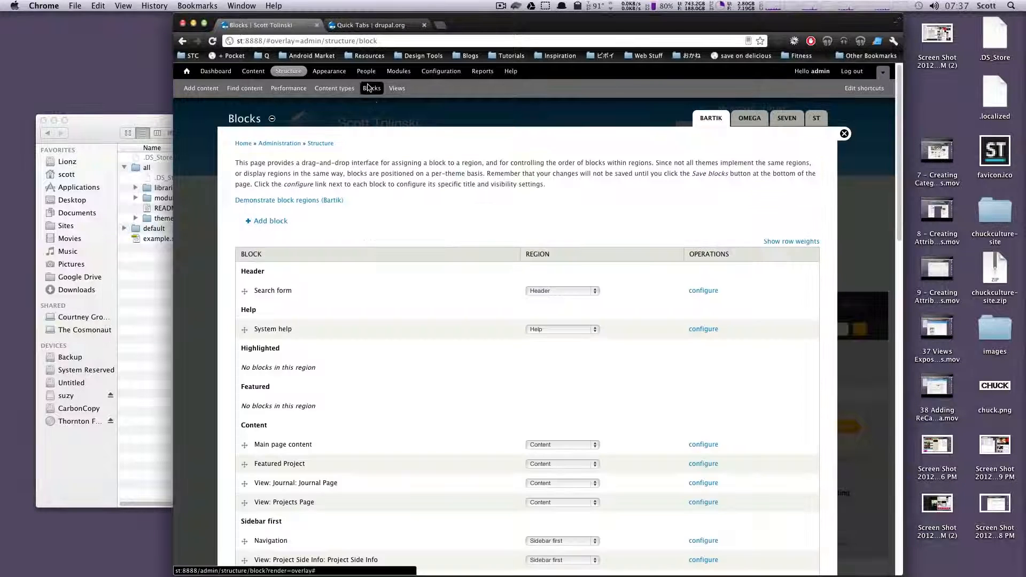
scroll(485, 395, "down", 5)
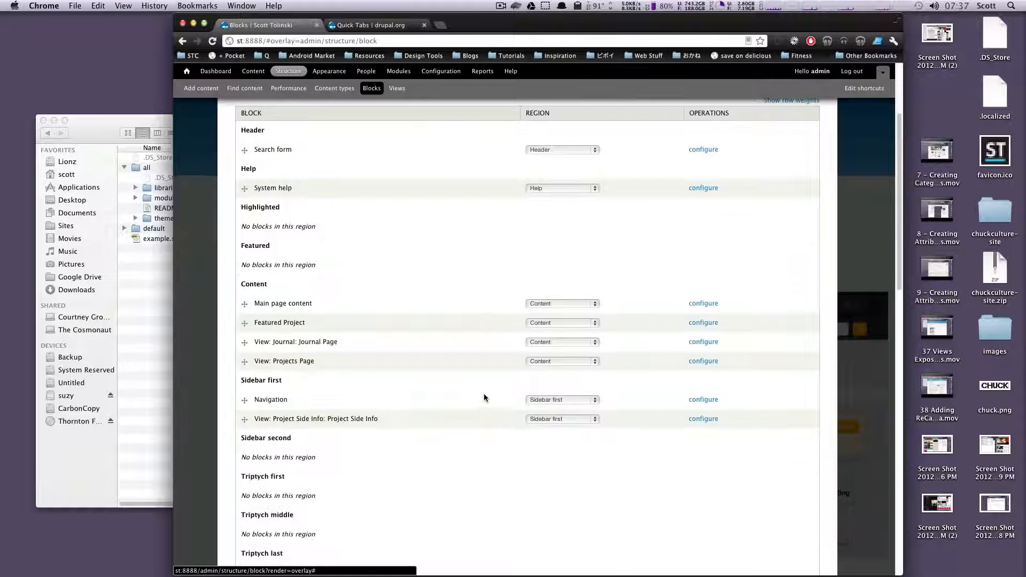
scroll(285, 297, "down", 15)
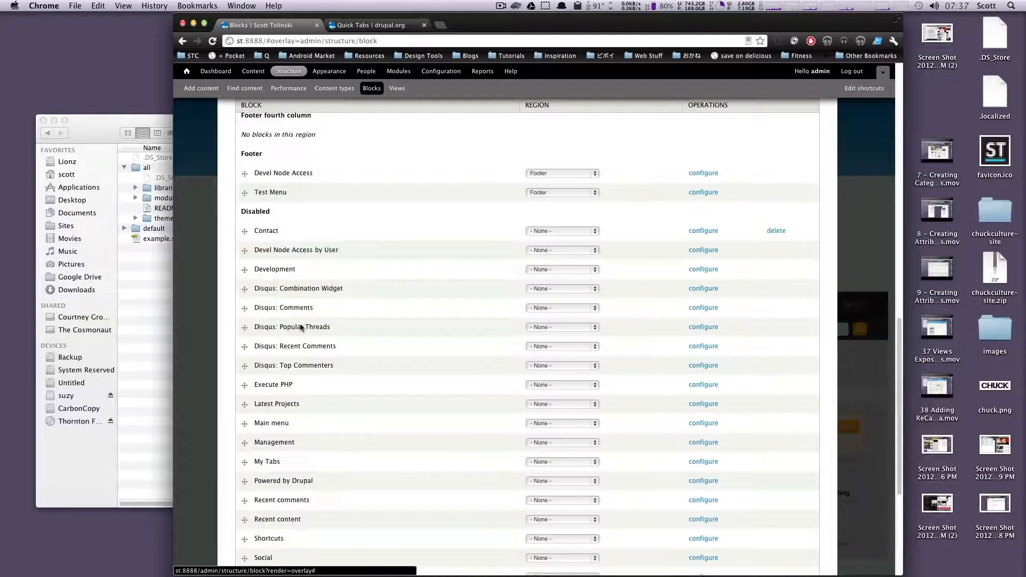
scroll(307, 341, "down", 4)
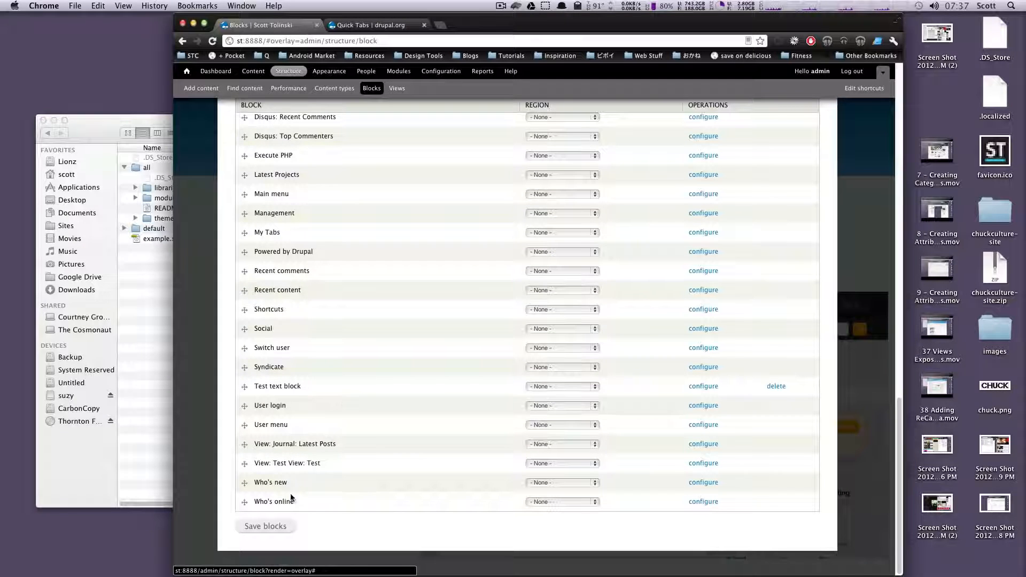
scroll(256, 451, "up", 4)
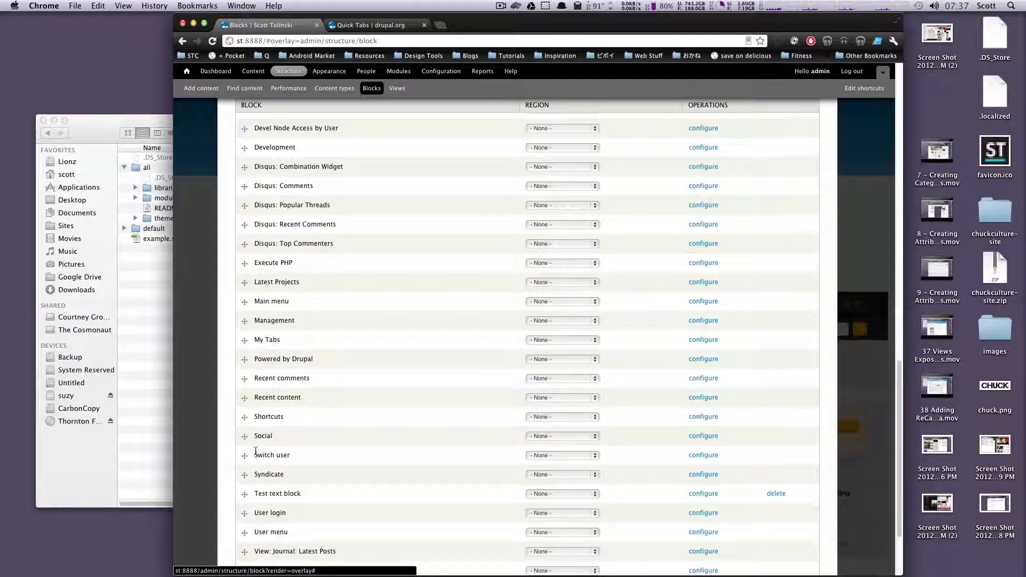
scroll(261, 428, "down", 1)
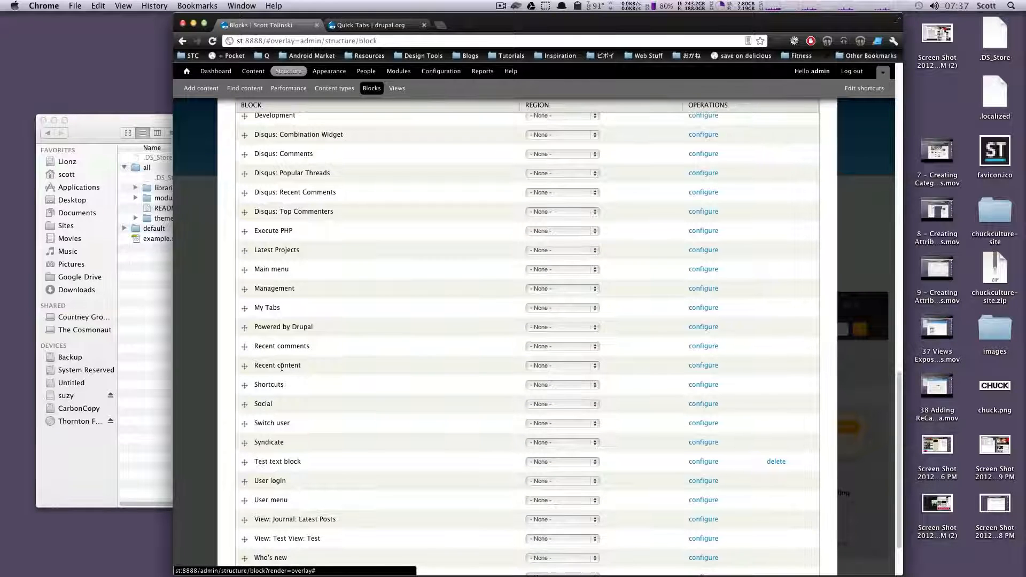
left_click_drag(282, 308, 247, 307)
left_click(579, 309)
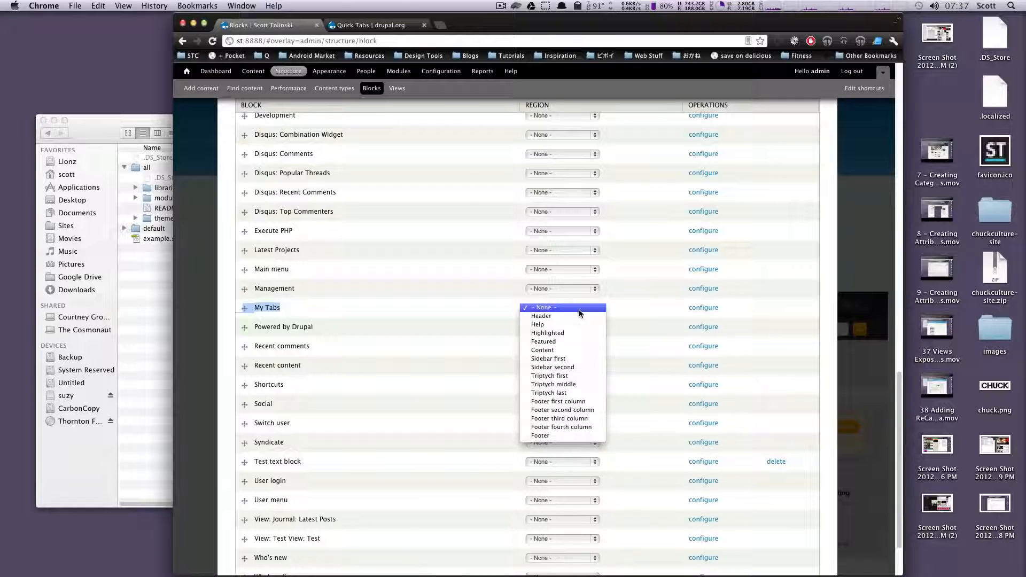
left_click(542, 351)
Move My Tabs above Main page content in the Content region and save the block settings
scroll(533, 354, "up", 10)
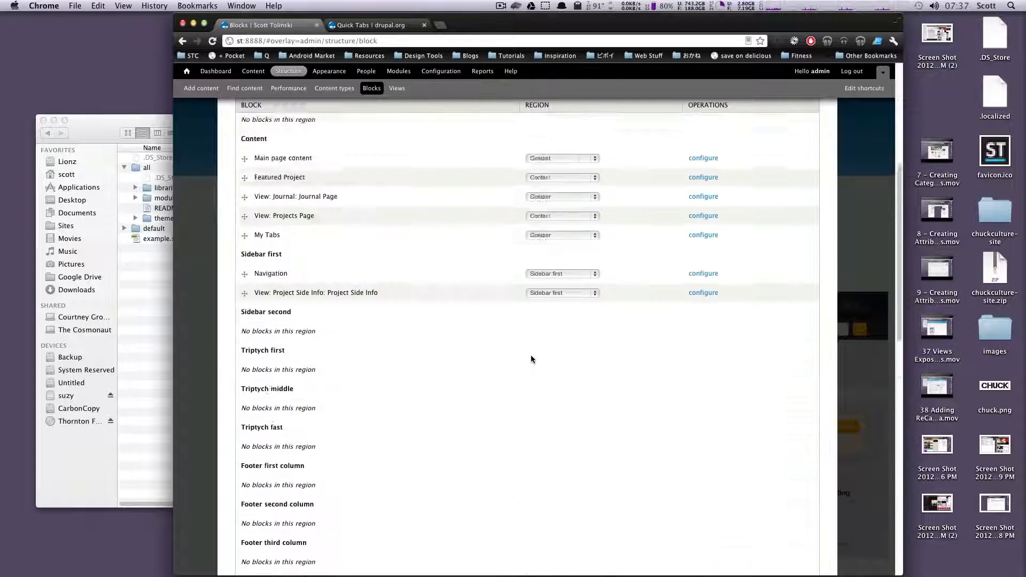
scroll(531, 355, "up", 5)
scroll(523, 354, "down", 4)
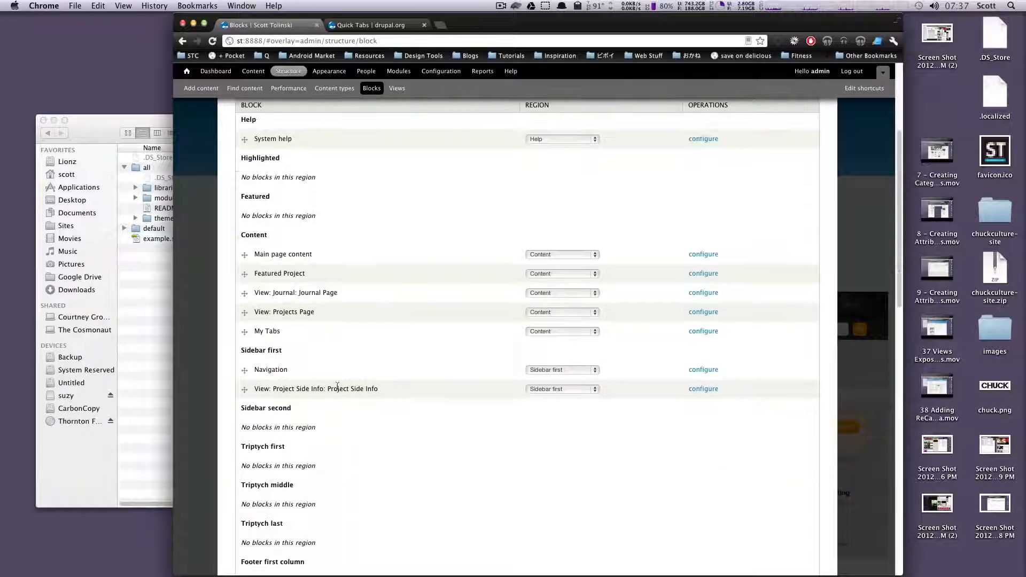
left_click_drag(245, 331, 256, 258)
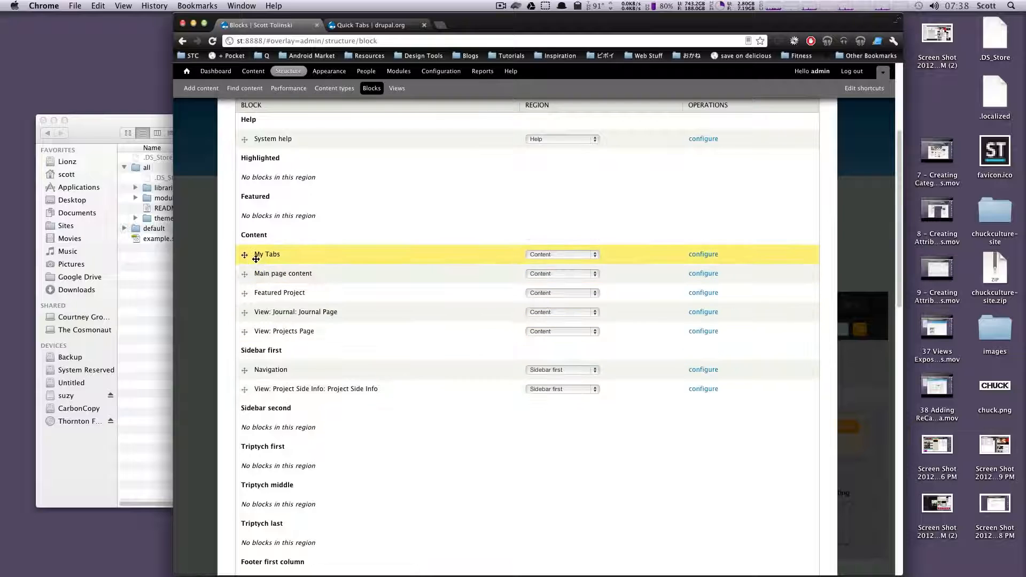
scroll(284, 332, "down", 15)
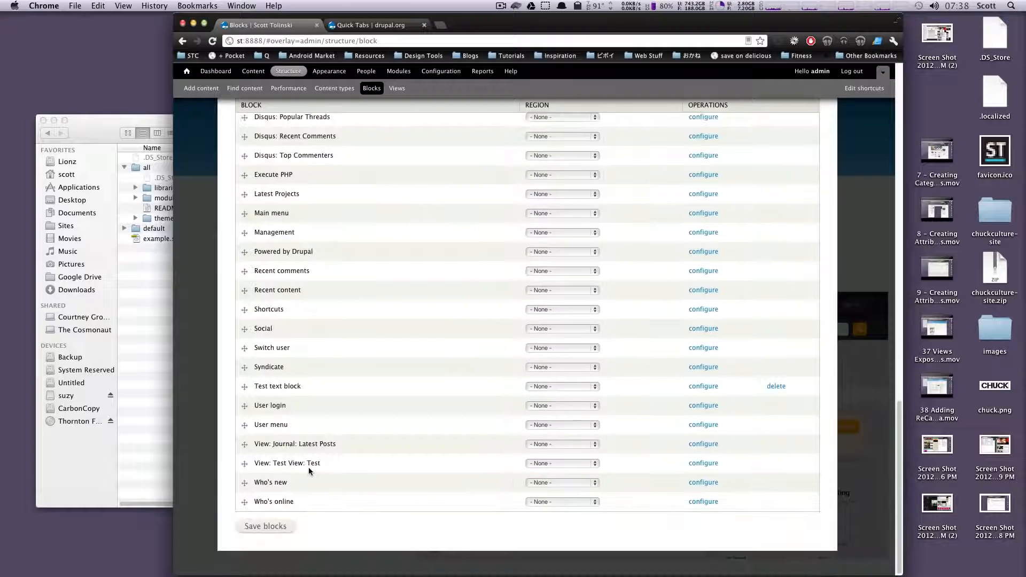
left_click(258, 527)
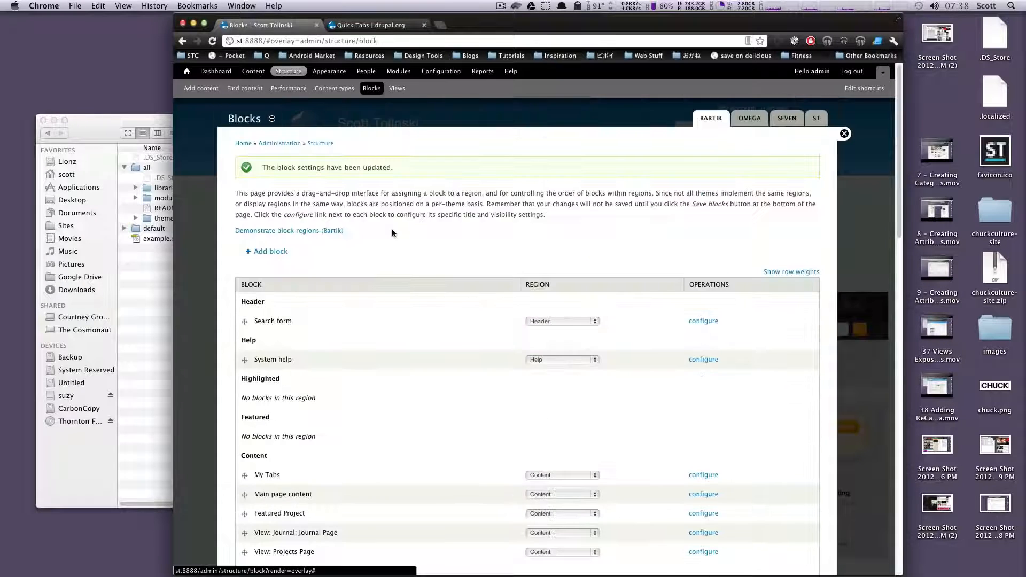
Open the site's home page, show the Featured tab of My Tabs and compare it with the Featured Project block below
left_click(182, 71)
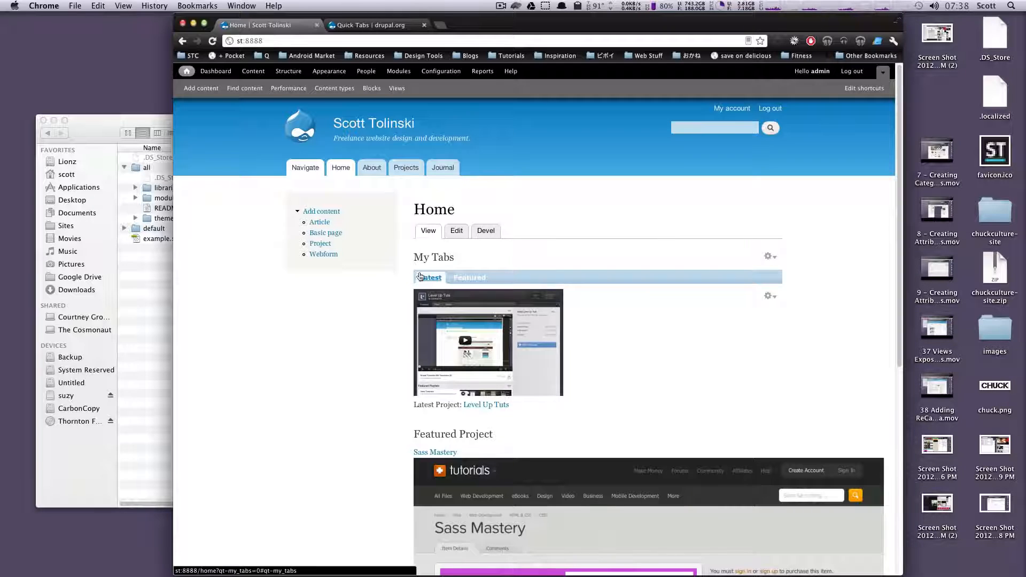
triple_click(437, 262)
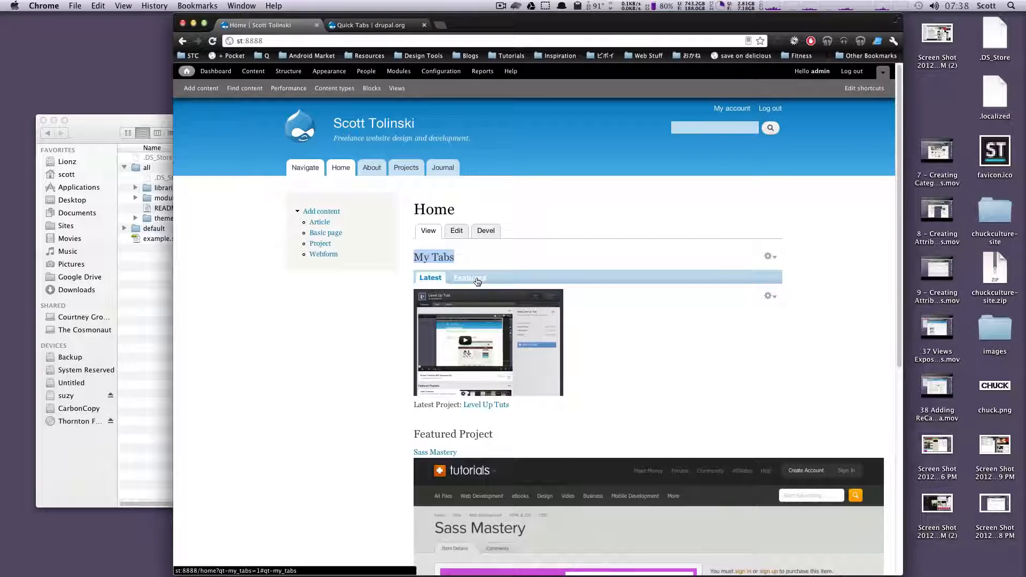
left_click(477, 279)
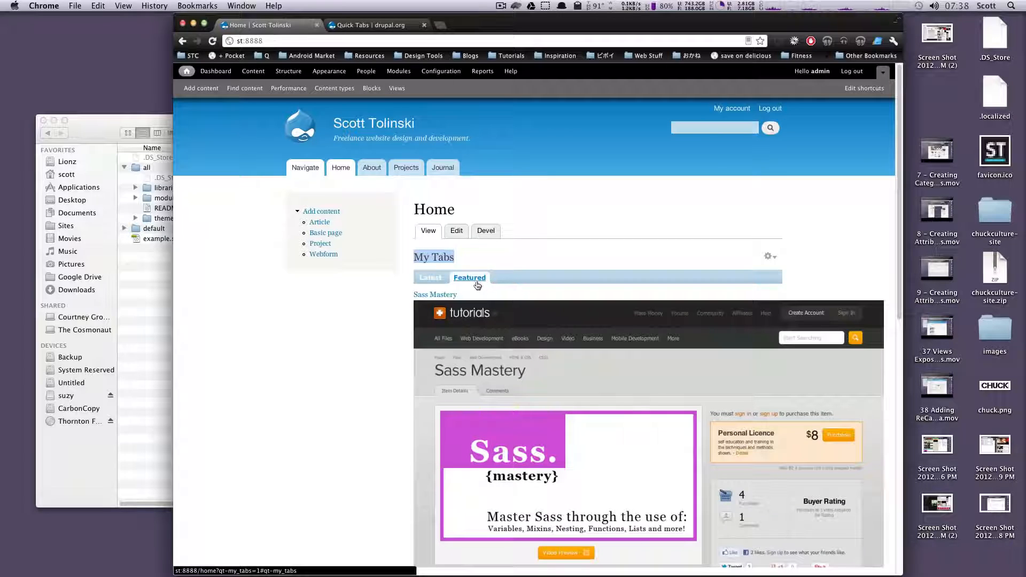
scroll(527, 419, "down", 5)
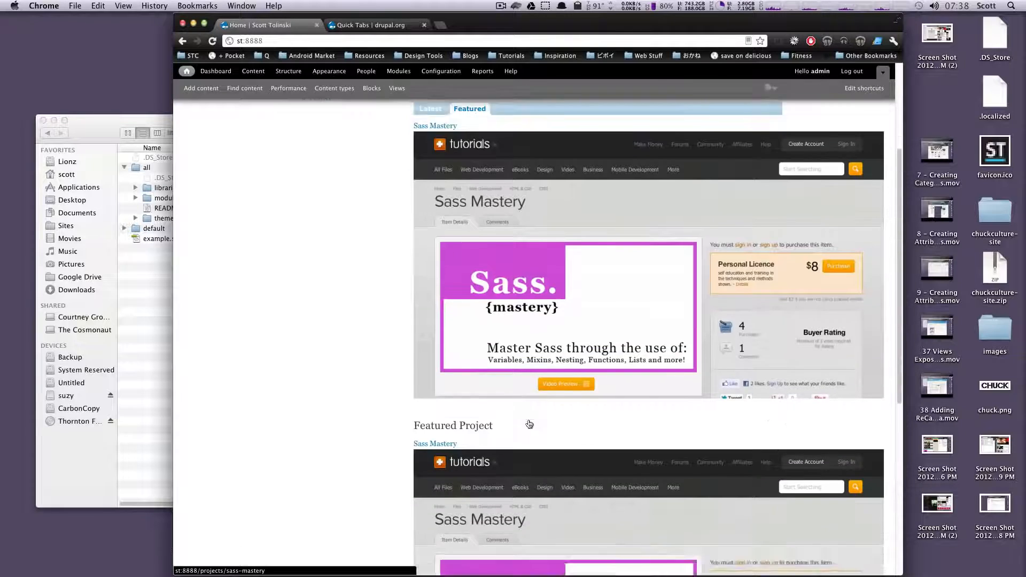
scroll(529, 424, "down", 5)
left_click_drag(495, 273, 466, 296)
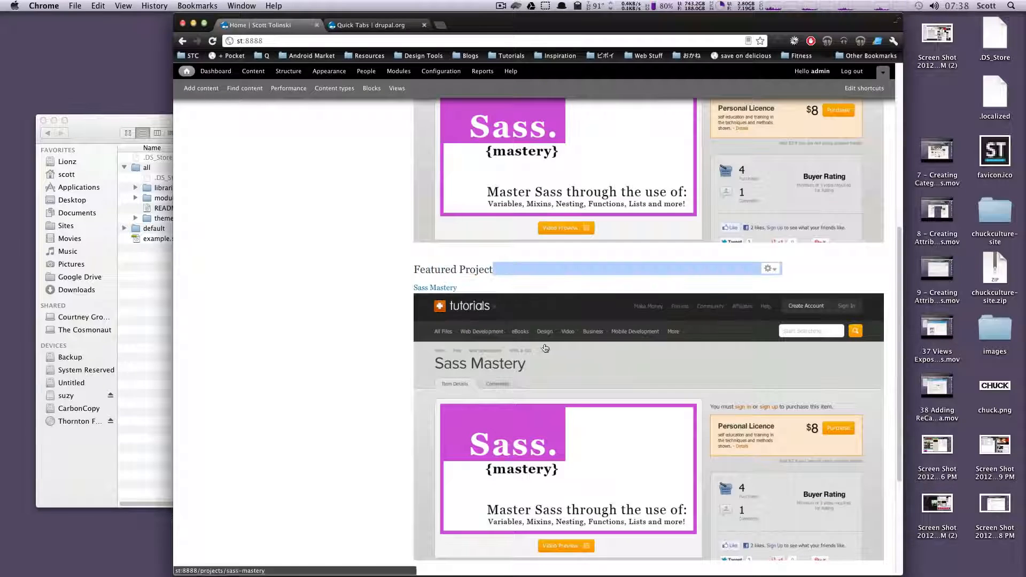
scroll(543, 358, "up", 10)
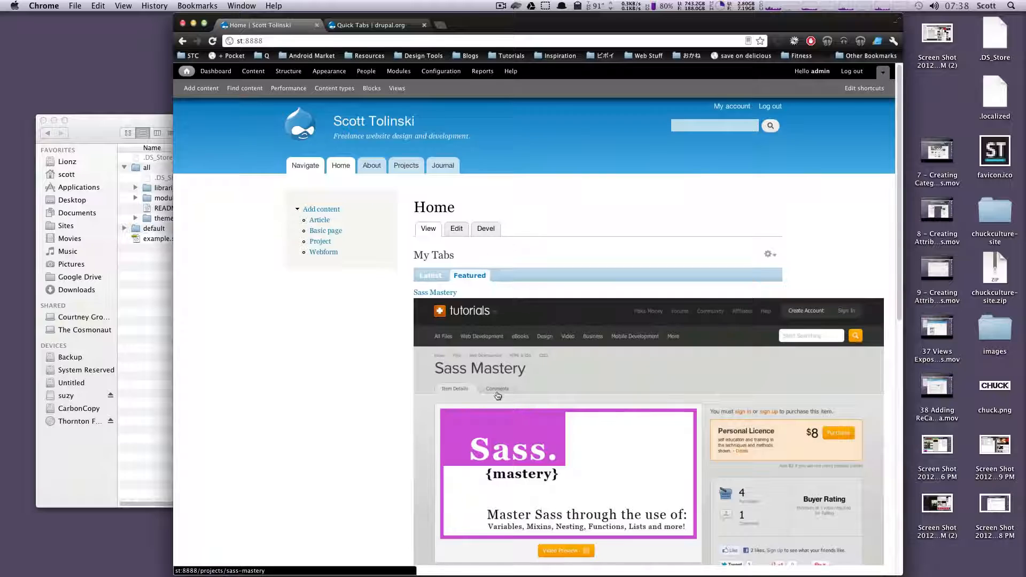
scroll(497, 396, "down", 4)
scroll(452, 241, "up", 4)
Switch back and forth between the Latest and Featured tabs of My Tabs, ending on Latest
left_click(437, 276)
left_click(458, 278)
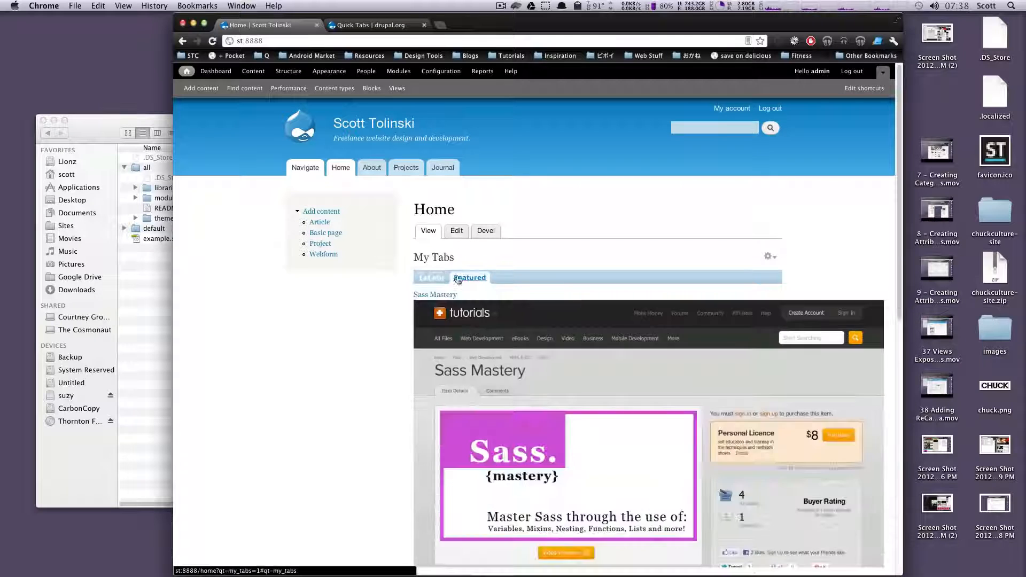
left_click(432, 278)
left_click(457, 277)
left_click(432, 278)
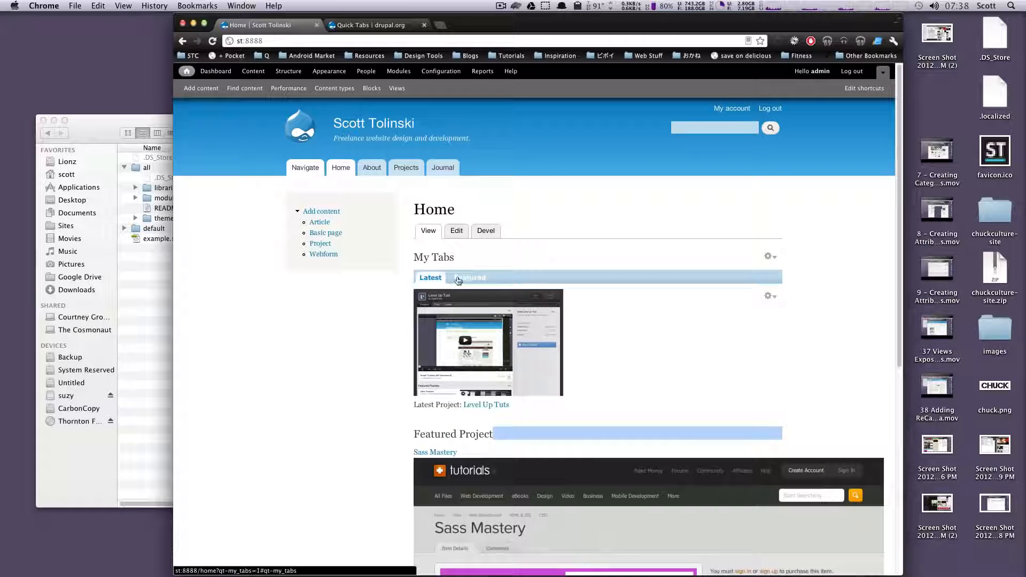
Alternate between the Featured and Latest tabs of My Tabs on the home page, ending on Featured
left_click(464, 278)
left_click(447, 280)
left_click(461, 278)
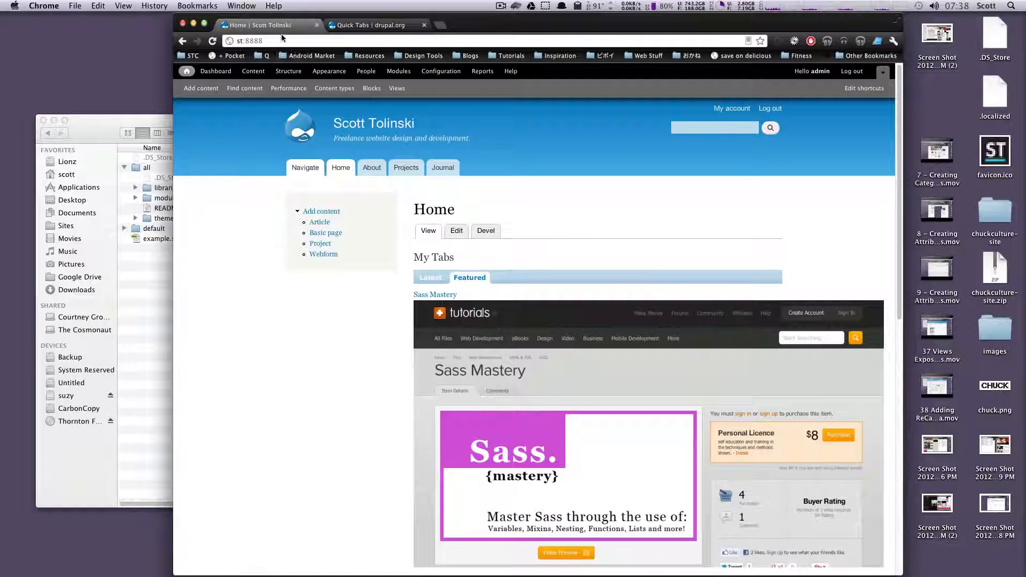
Open the My Tabs Quicktabs instance for editing and change the Featured tab's type to node
left_click(286, 72)
left_click(266, 258)
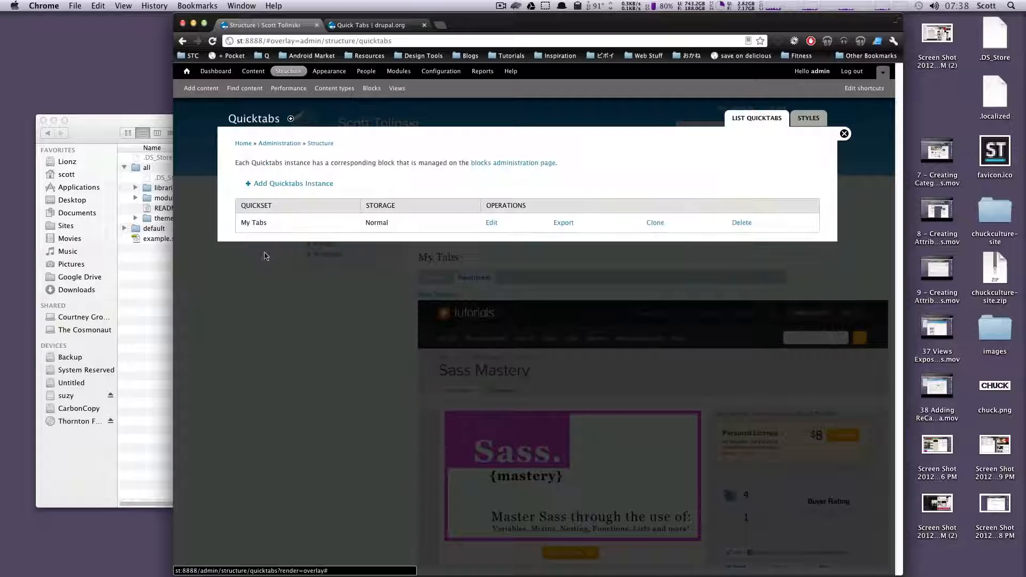
left_click(489, 222)
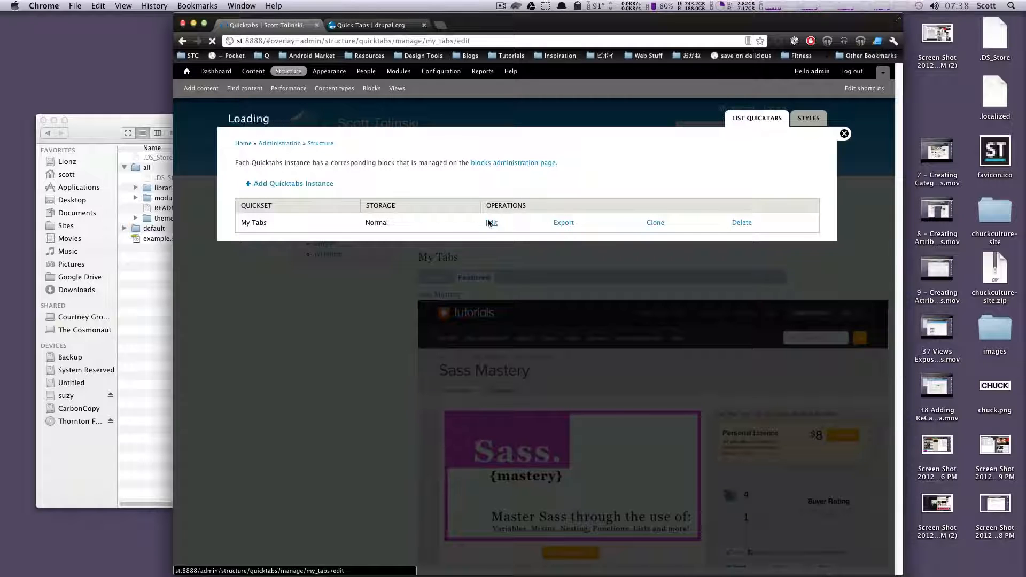
scroll(389, 393, "down", 5)
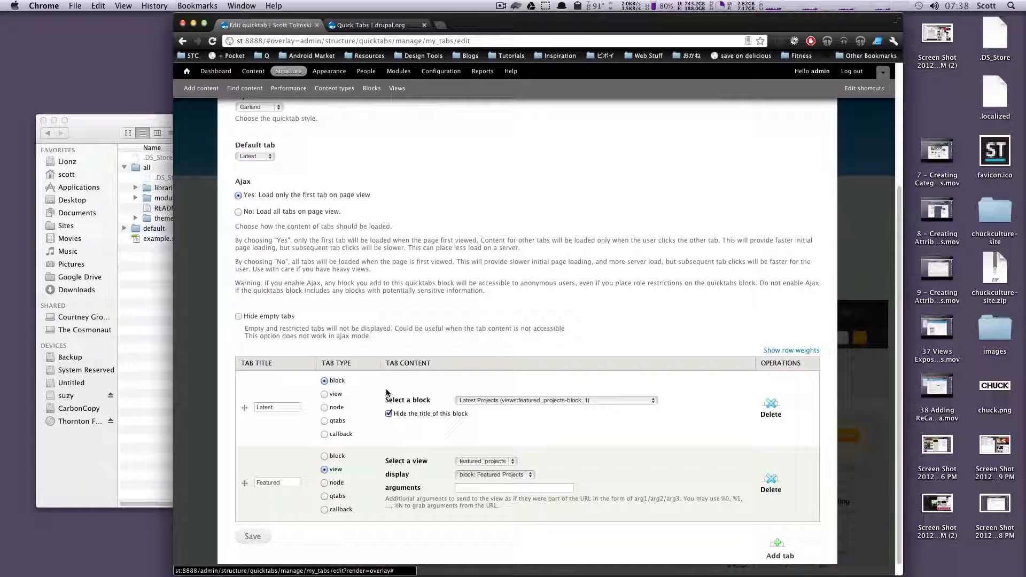
scroll(338, 471, "down", 1)
left_click(337, 470)
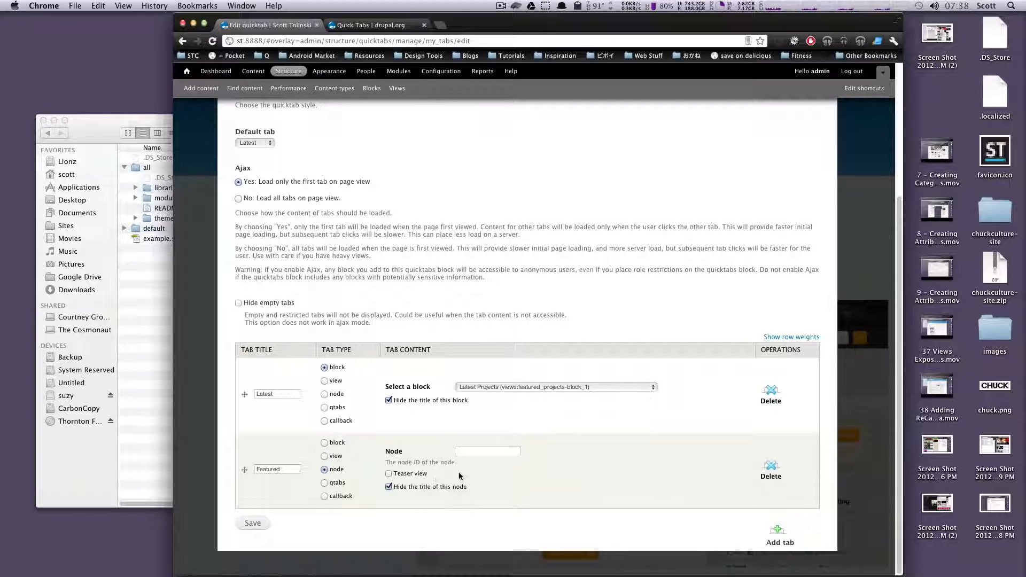
left_click(471, 452)
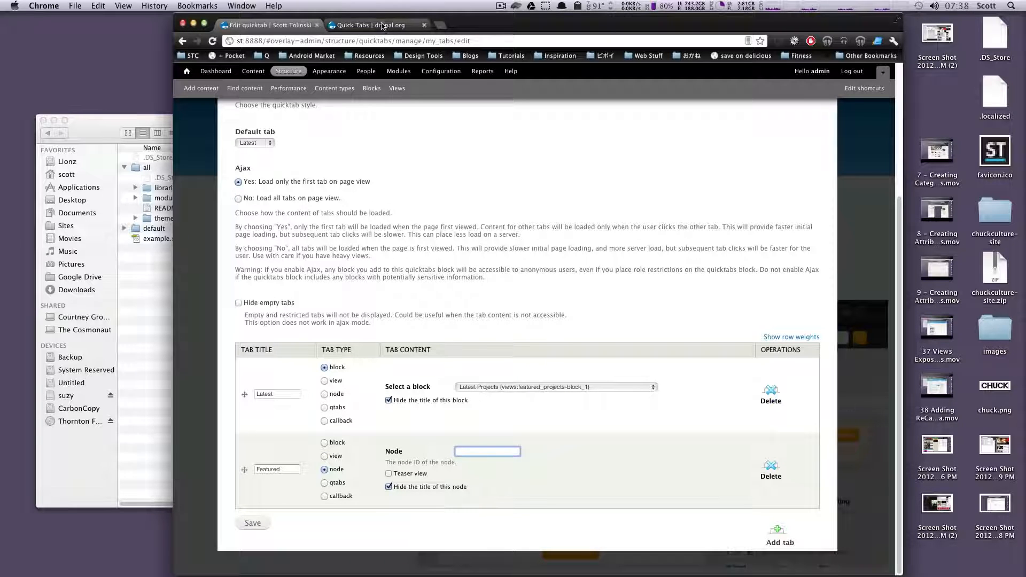
Open the site's content list in a separate browser tab and look up the node ID of the Sass Mastery project
right_click(256, 74)
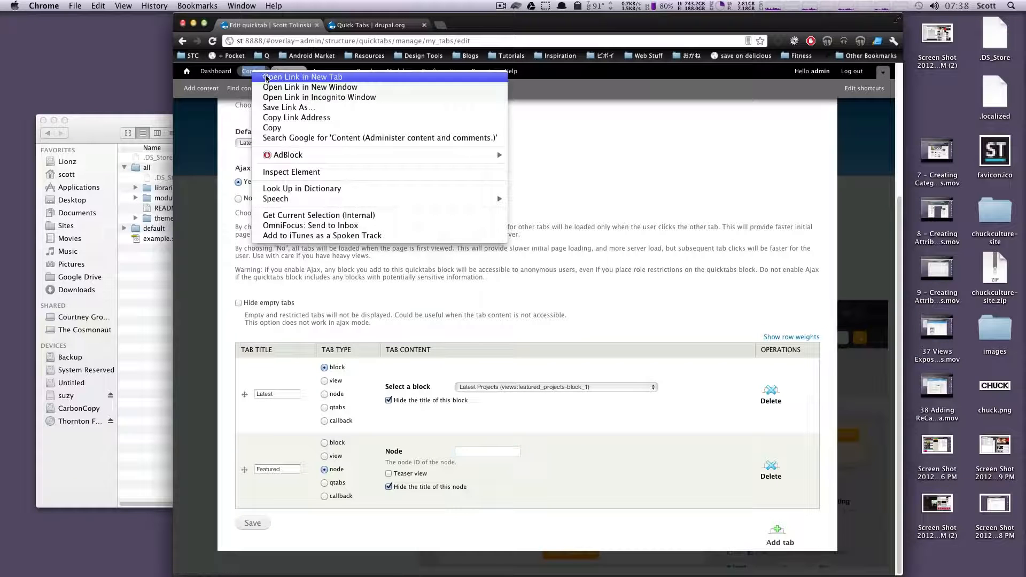
left_click(268, 77)
left_click(348, 26)
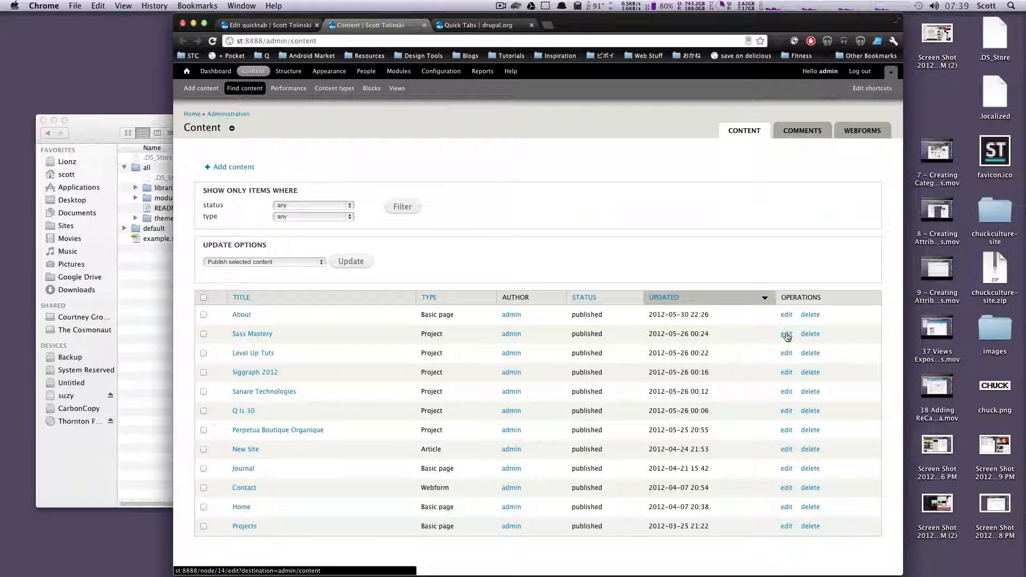
Back in the My Tabs settings, set the Featured tab's node ID to 14 and save the instance
left_click(267, 25)
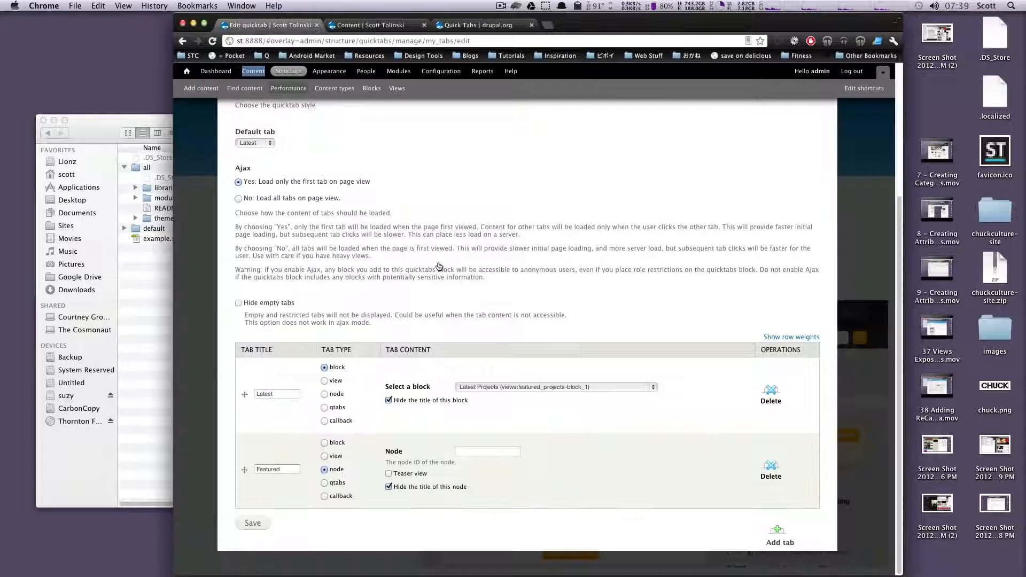
left_click(488, 453)
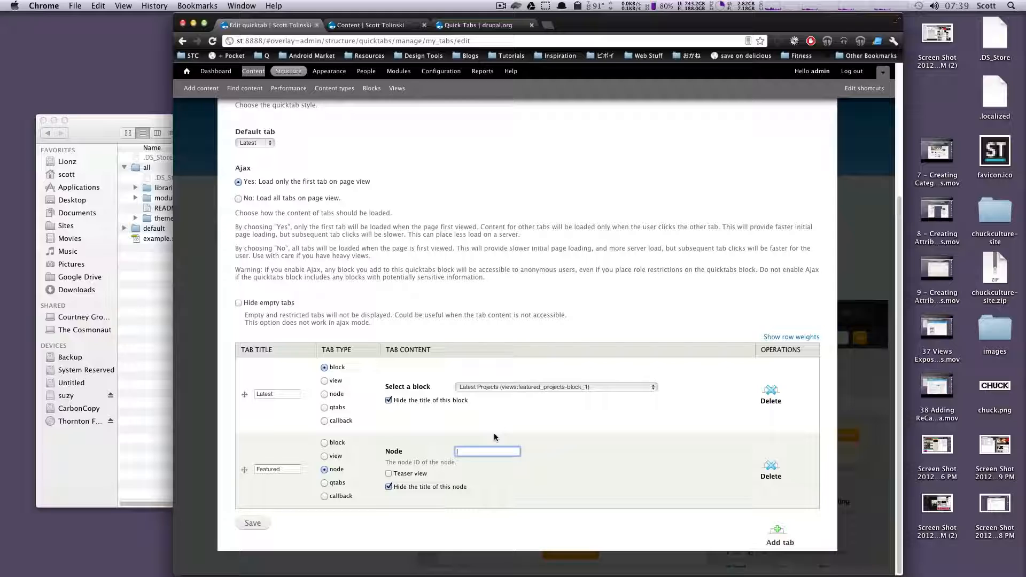
type("14")
left_click(261, 524)
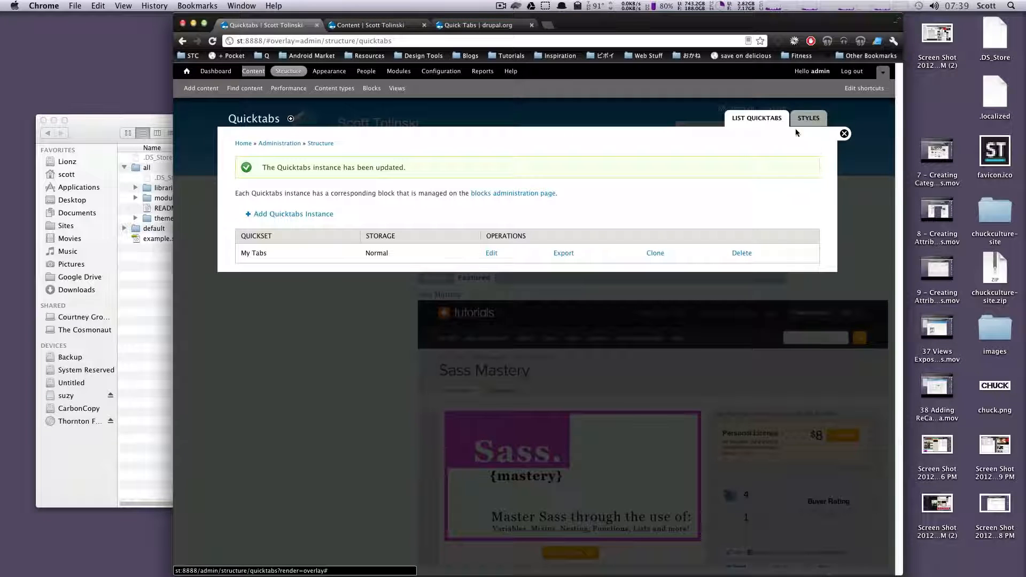
Return to the home page, show the Featured tab of My Tabs and examine the full Sass Mastery node content
left_click(844, 134)
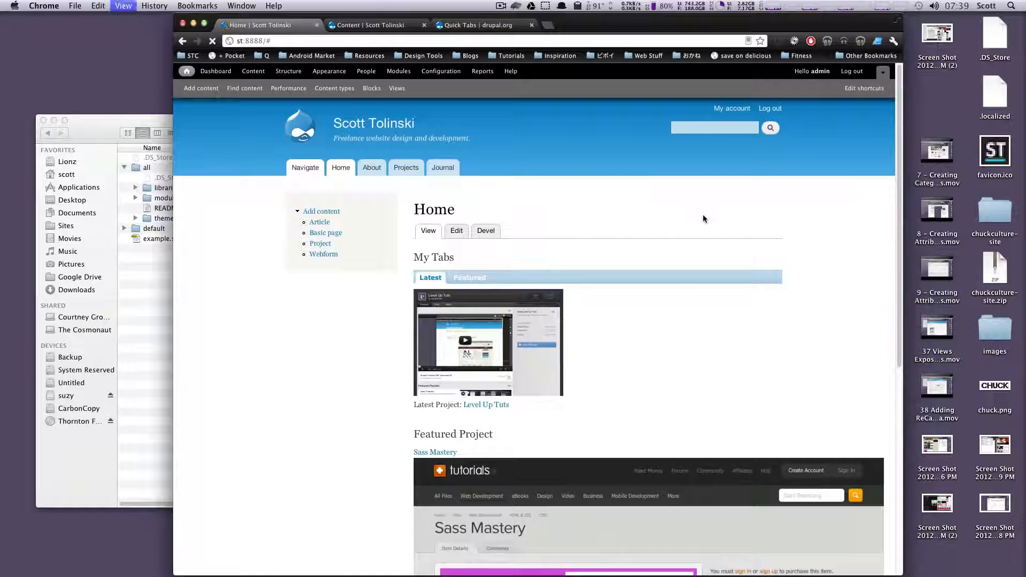
left_click(486, 279)
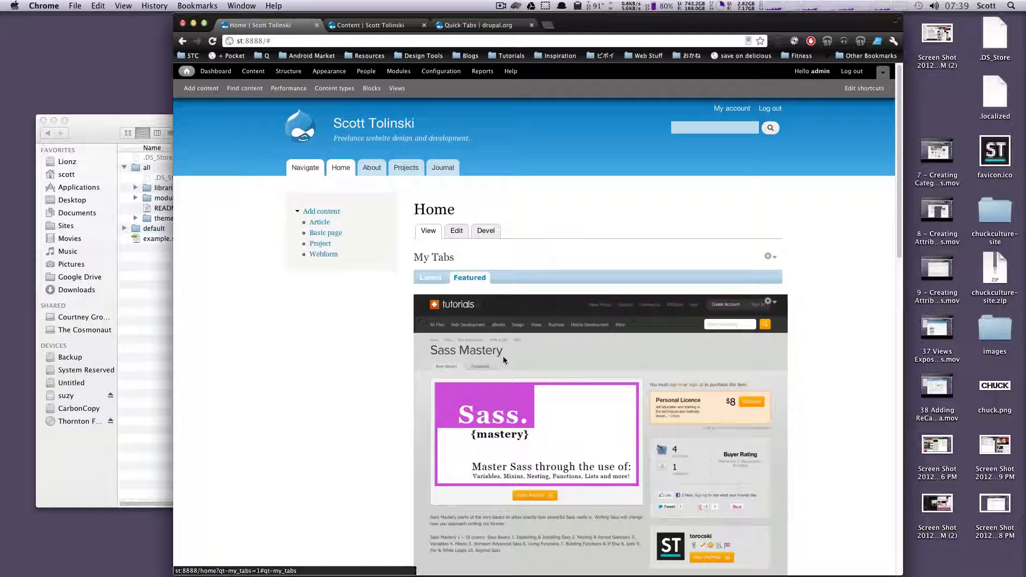
scroll(503, 356, "down", 5)
scroll(501, 401, "down", 2)
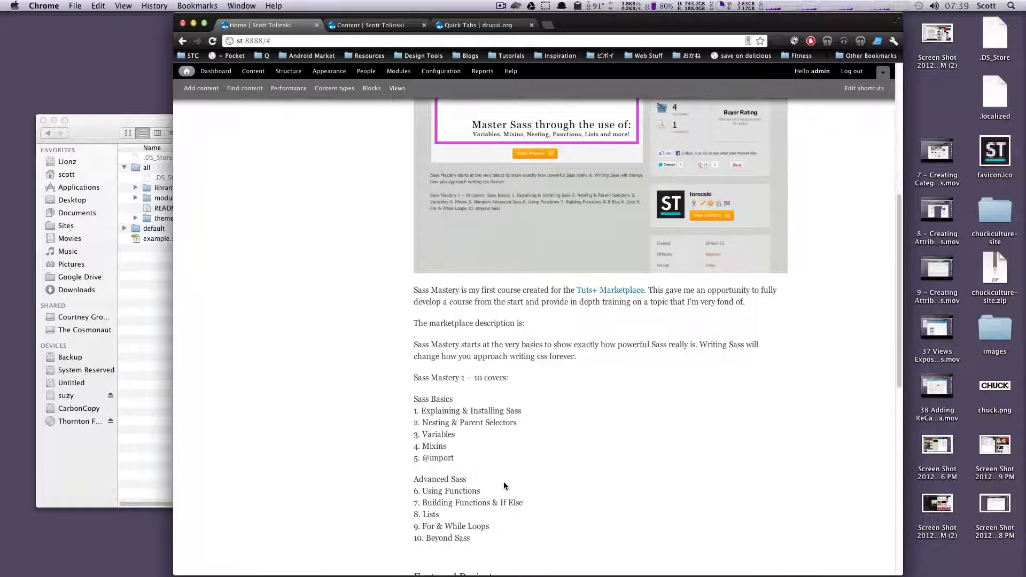
left_click_drag(502, 484, 474, 302)
scroll(505, 406, "down", 2)
left_click_drag(510, 426, 422, 179)
left_click(473, 265)
scroll(481, 299, "up", 10)
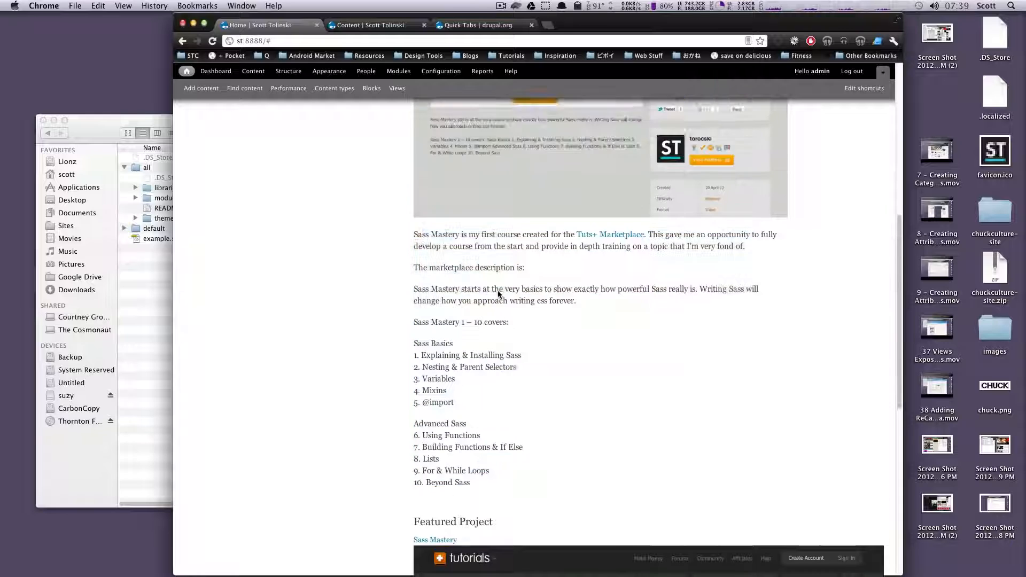
scroll(694, 358, "down", 10)
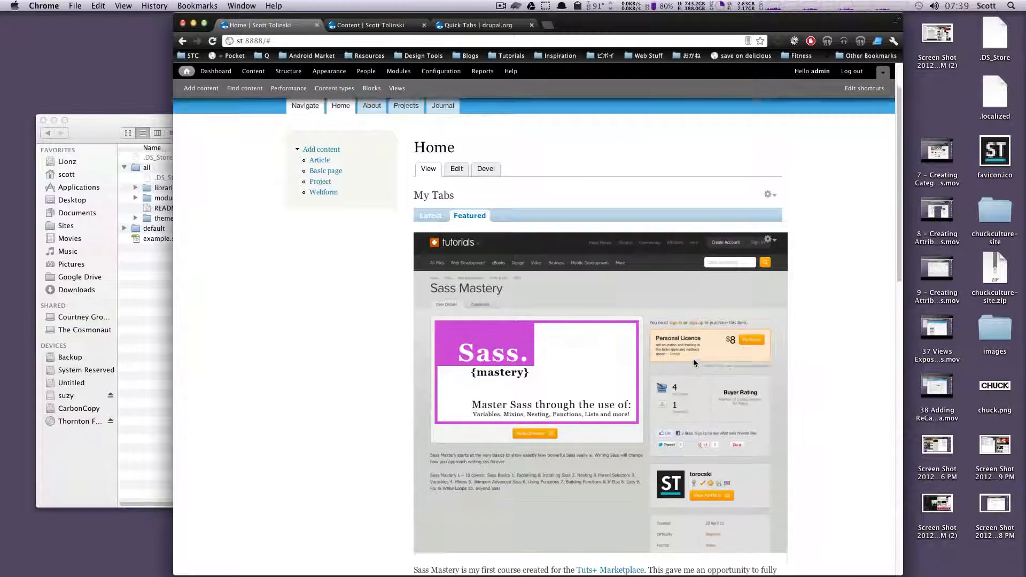
scroll(532, 318, "up", 10)
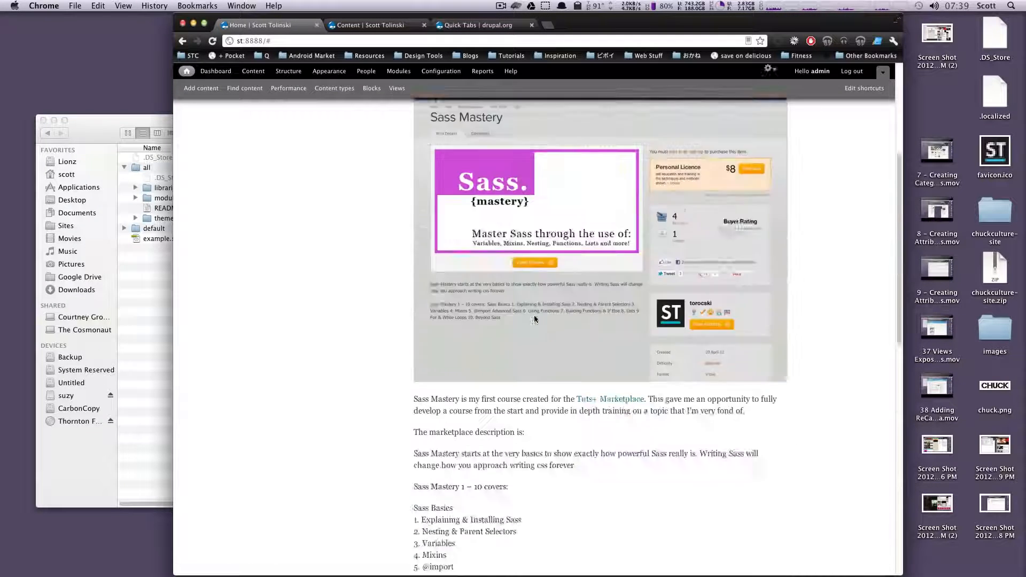
Show the Latest tab of My Tabs, switch to Featured and return to Latest
left_click(435, 280)
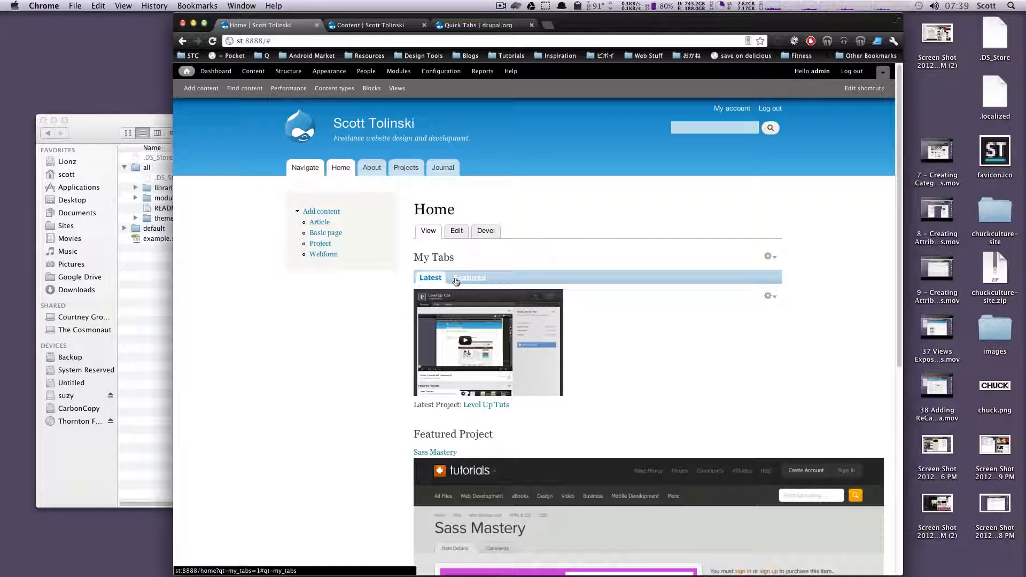
left_click(456, 278)
left_click(432, 279)
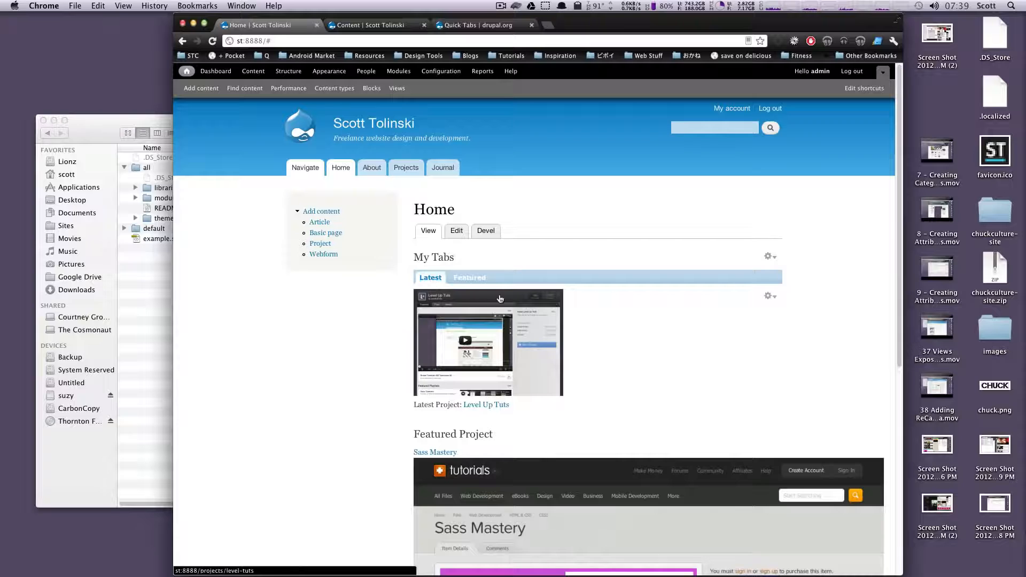